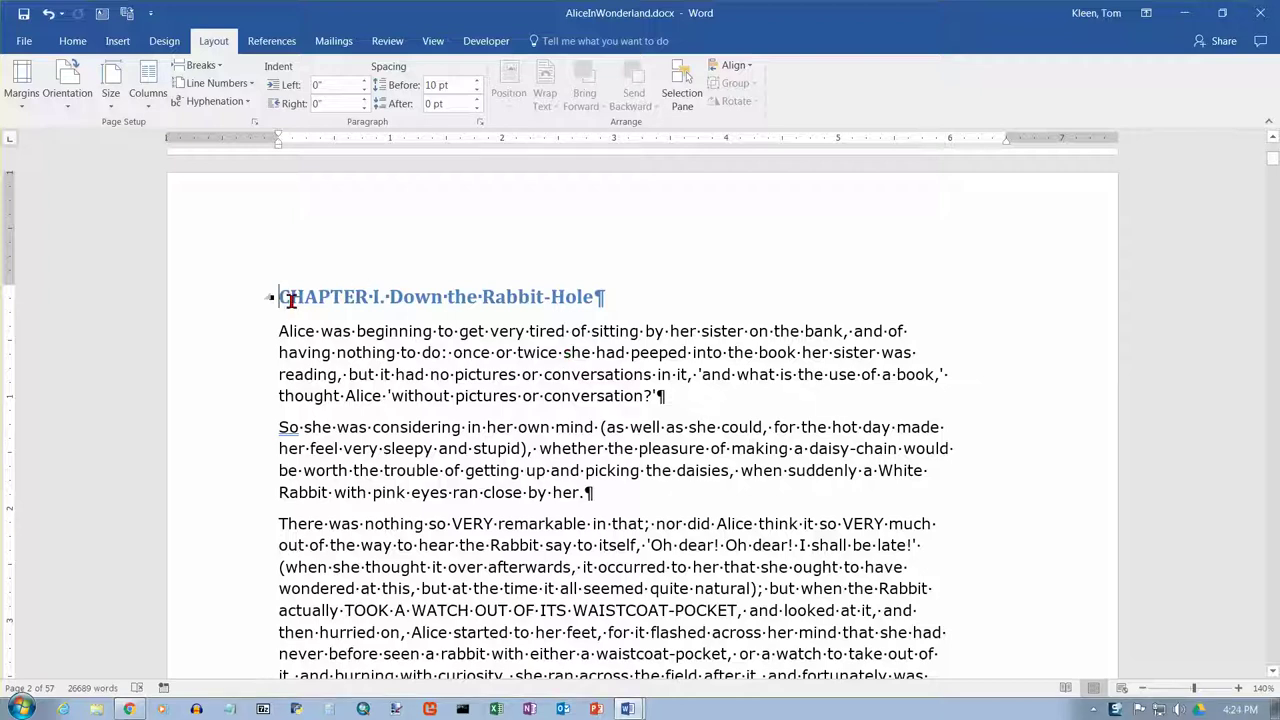
Step: Select the text from the "CHAPTER I. Down the Rabbit-Hole" heading into the third paragraph, as far as "for it fla"
mouse_move(281, 293)
scroll(551, 237, "up", 5)
scroll(537, 237, "down", 6)
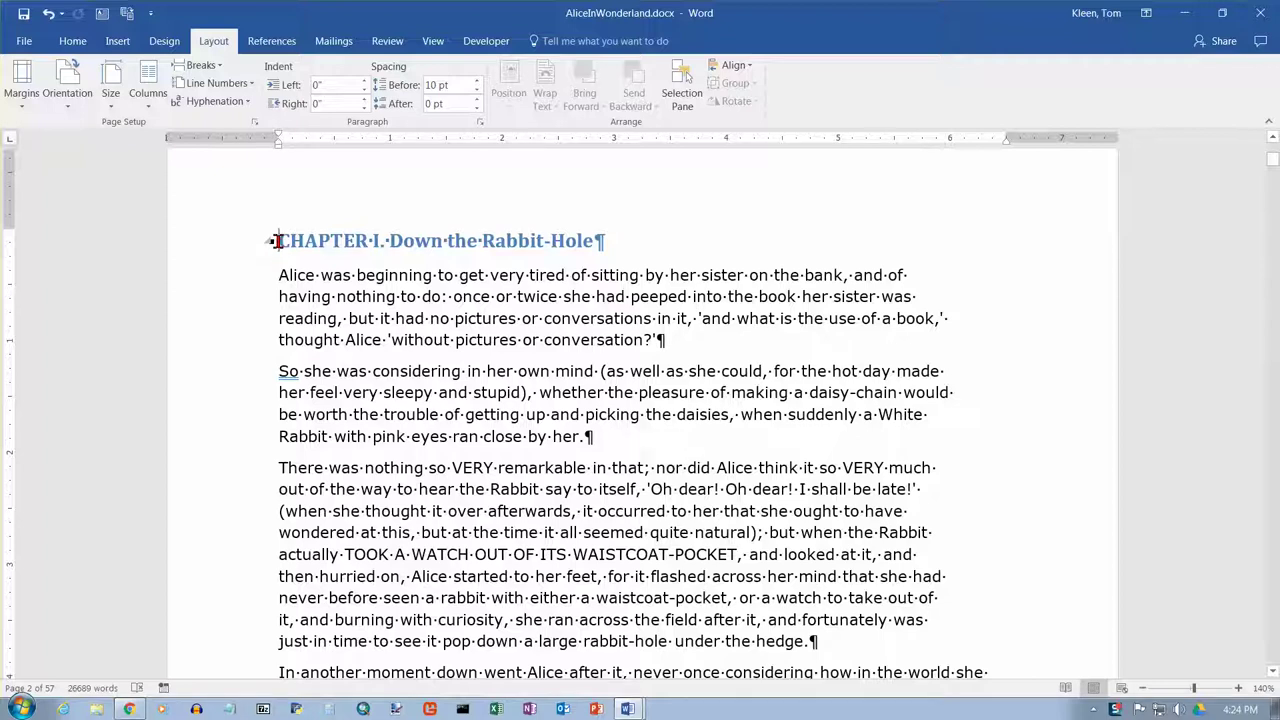
left_click_drag(273, 241, 600, 700)
left_click(657, 127)
scroll(657, 127, "up", 7)
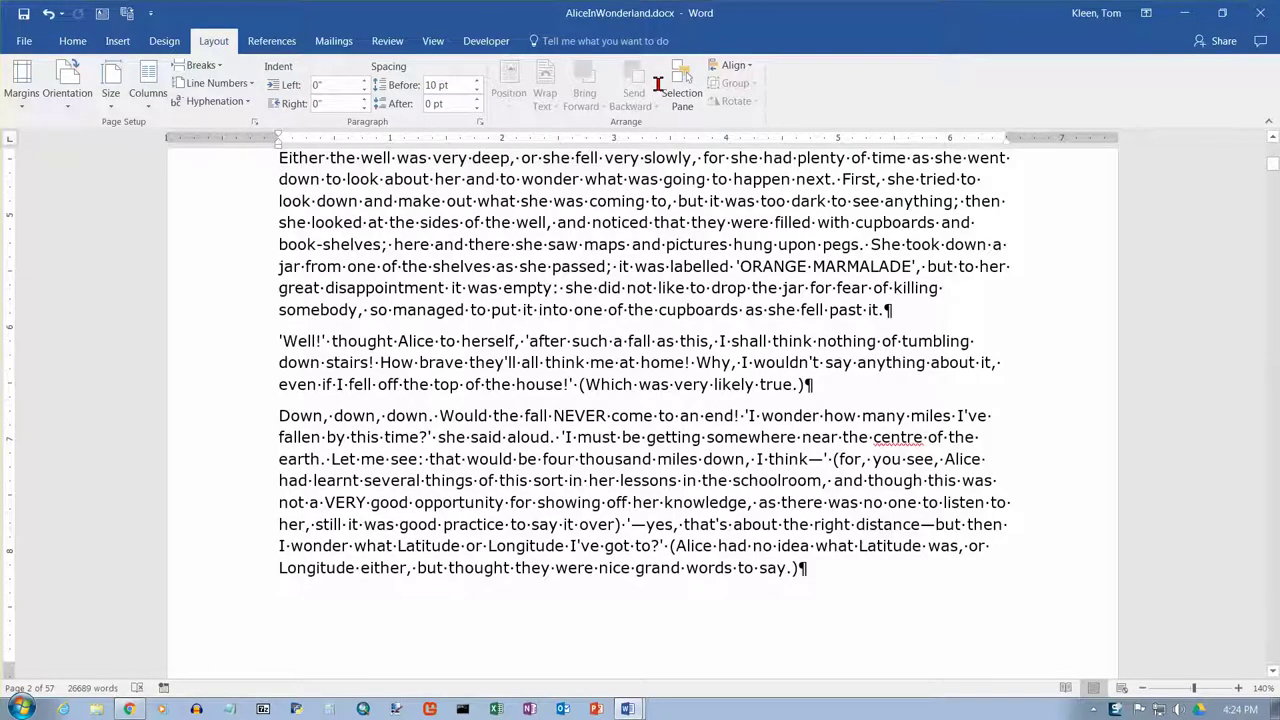
left_click_drag(657, 83, 670, 496)
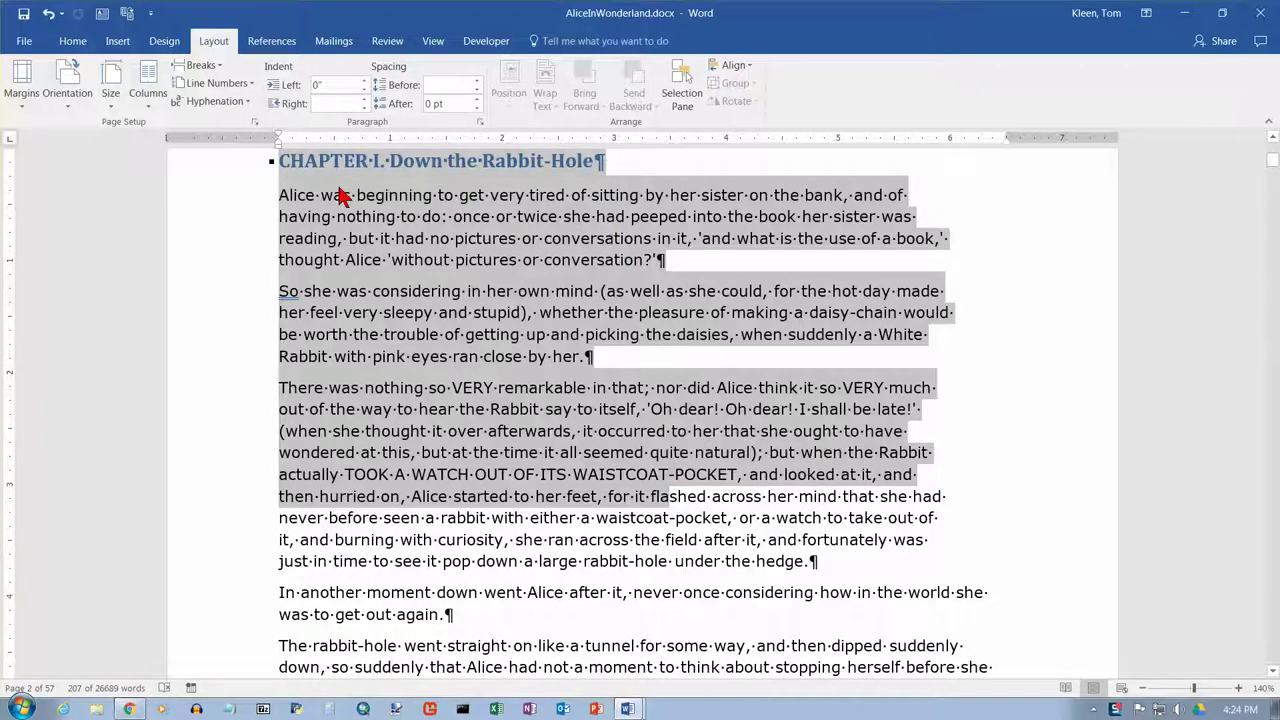
Step: Select the word "beginning" in the first paragraph of Chapter I and clear the selection again
left_click(286, 197)
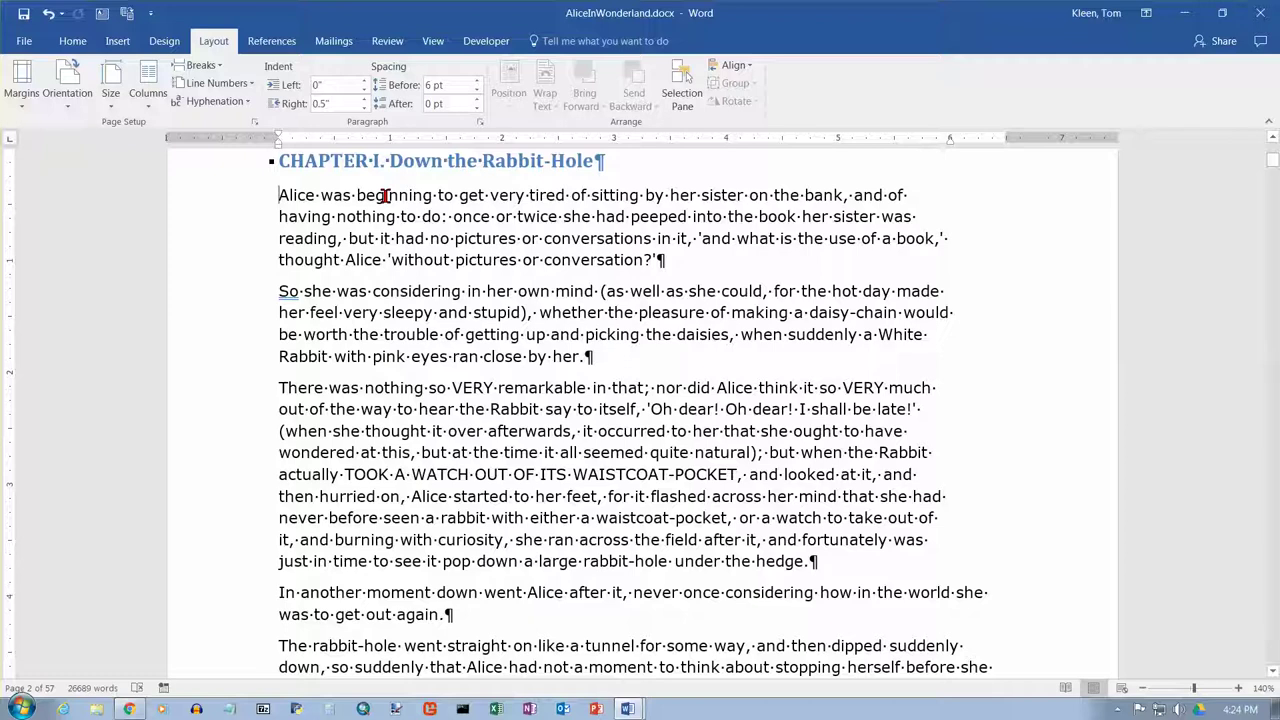
double_click(385, 195)
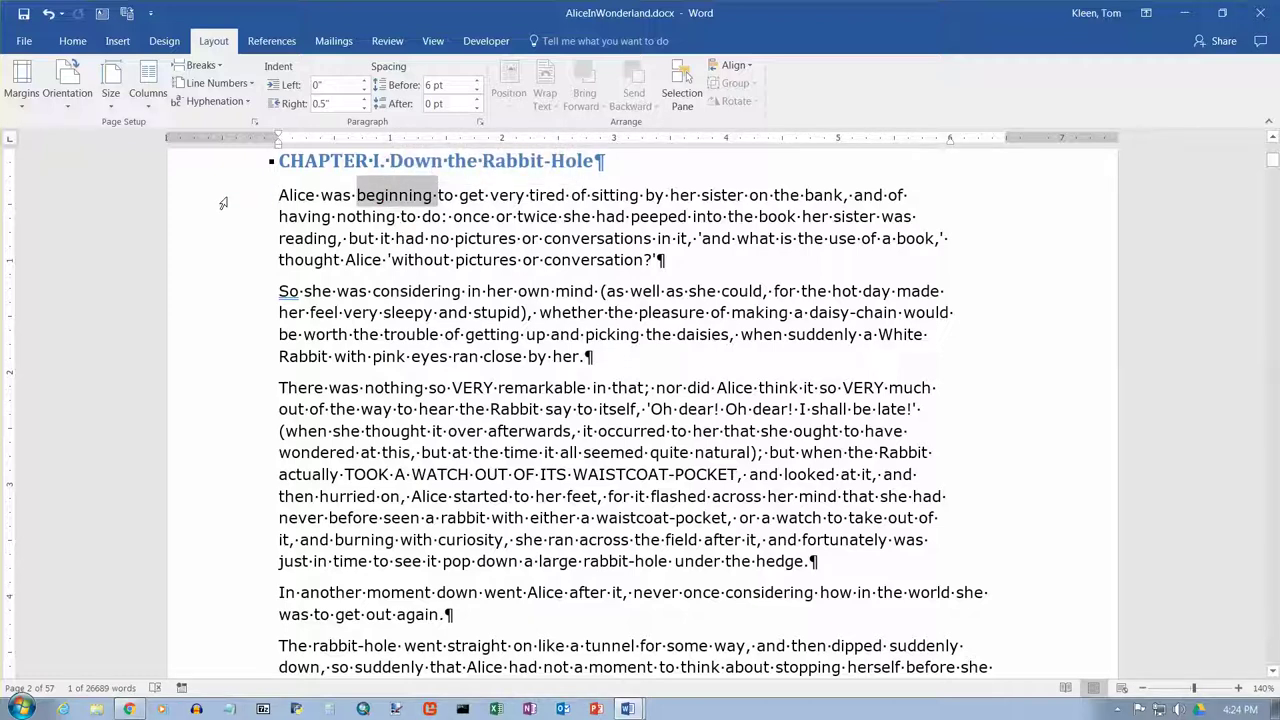
left_click(321, 195)
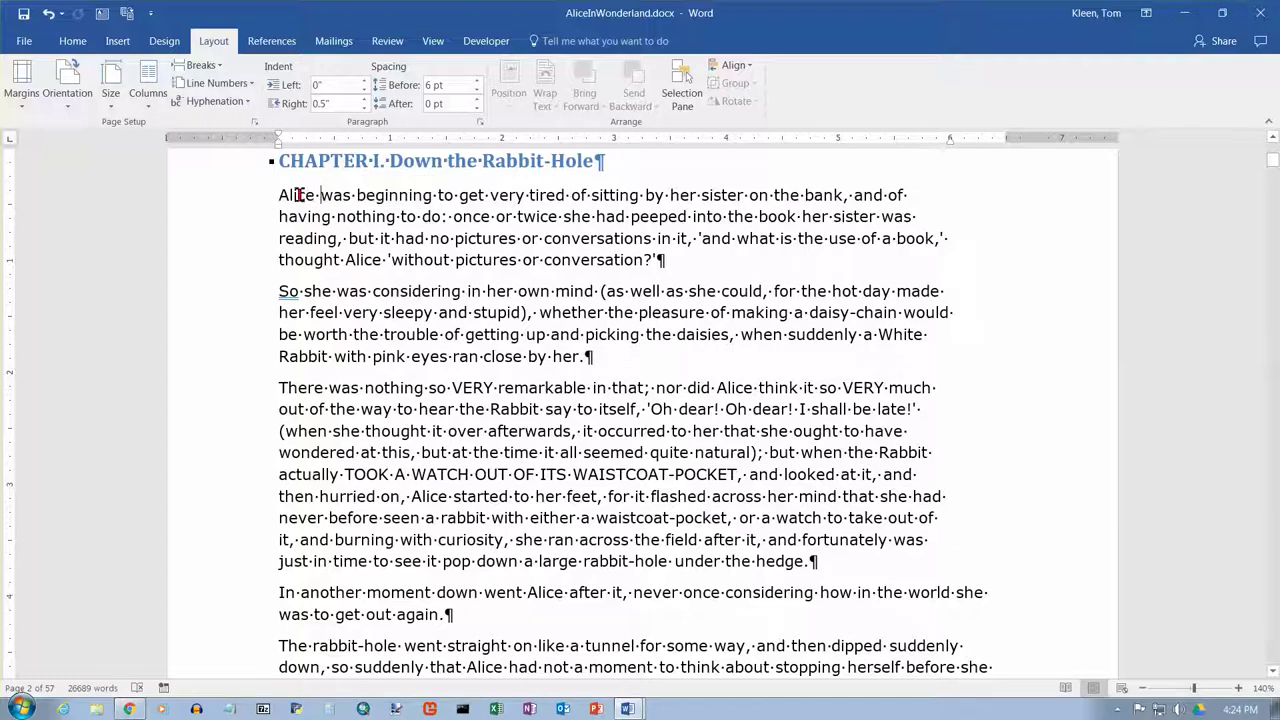
Step: Select the first line of Chapter I's opening paragraph, and select that entire paragraph from the margin
left_click(244, 201)
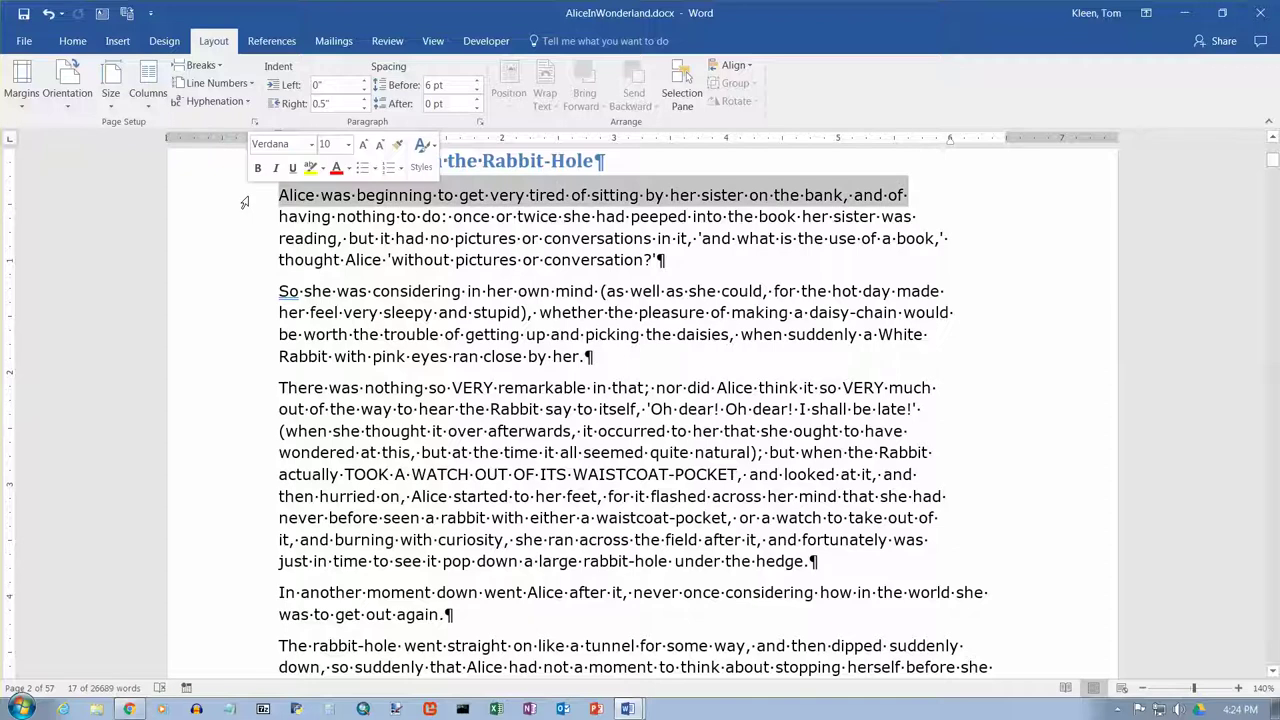
left_click_drag(220, 205, 213, 262)
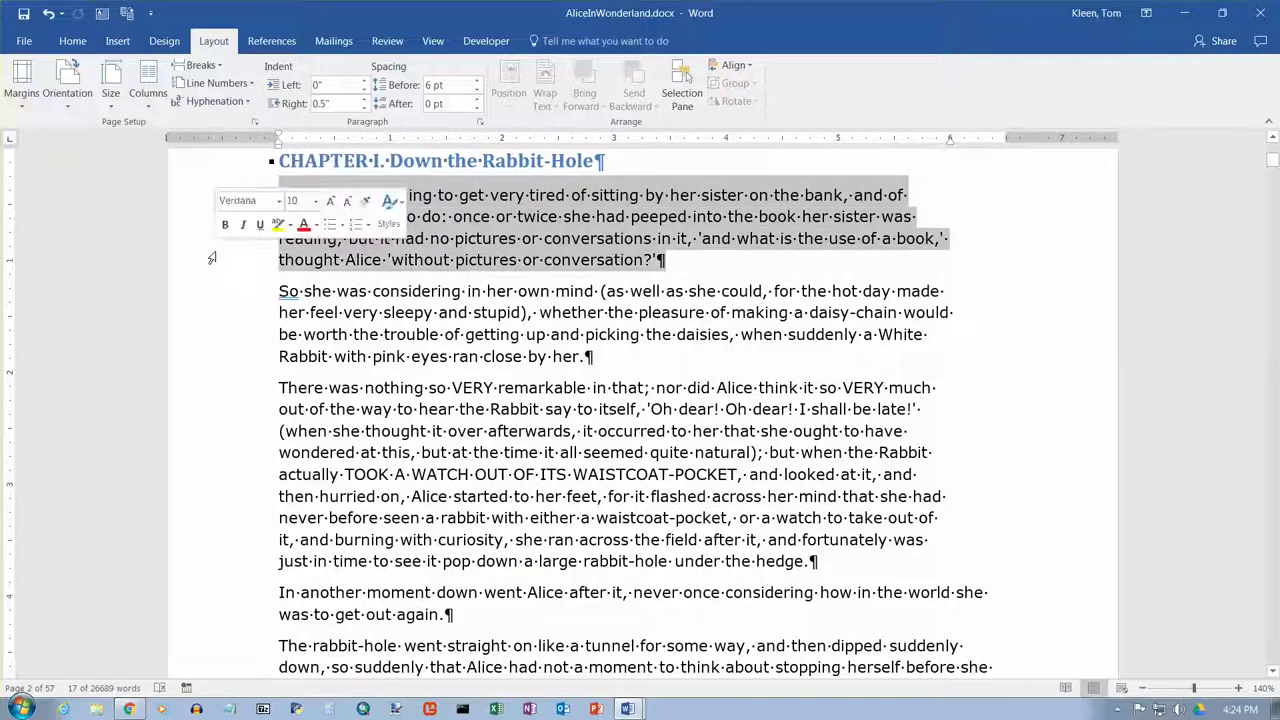
left_click(189, 201)
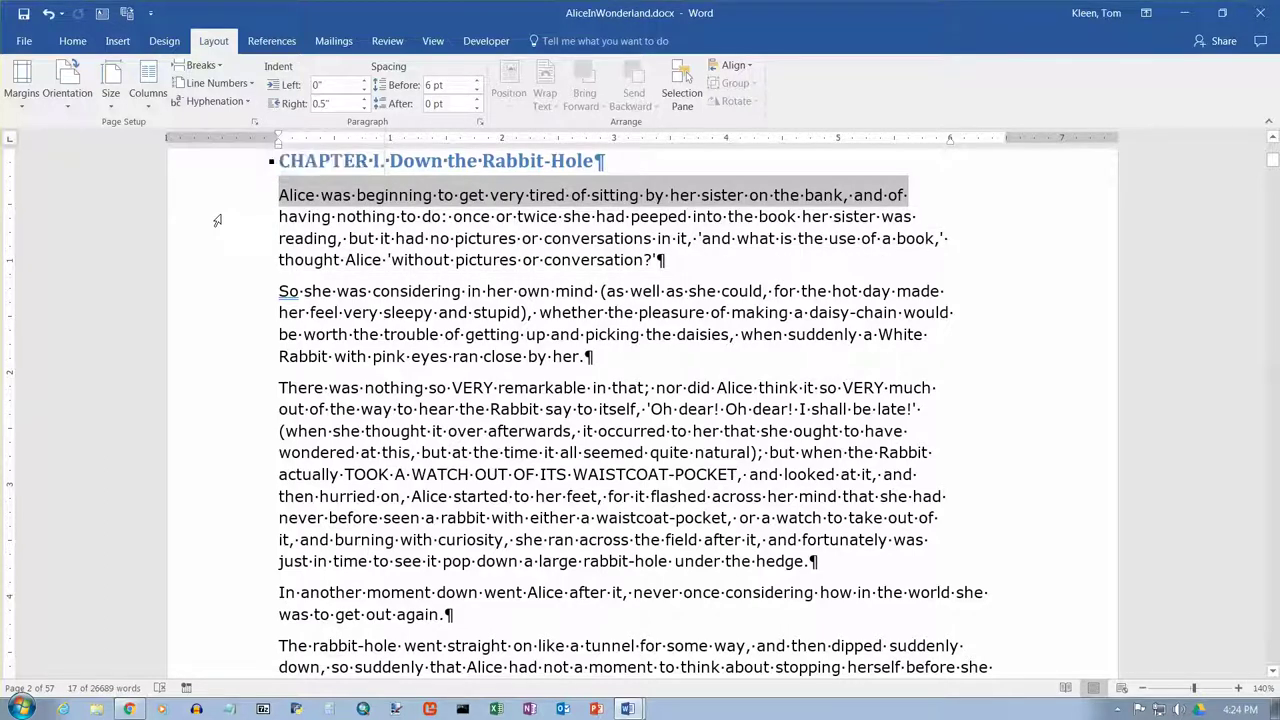
double_click(217, 220)
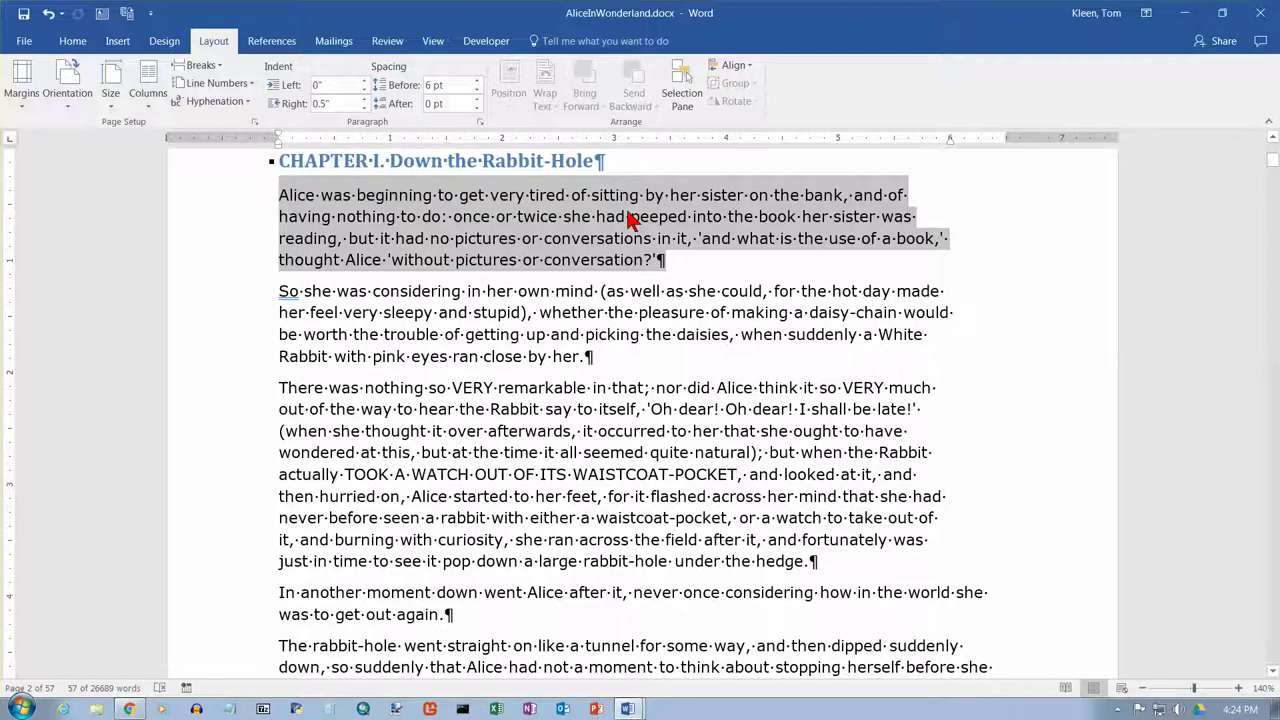
left_click(251, 318)
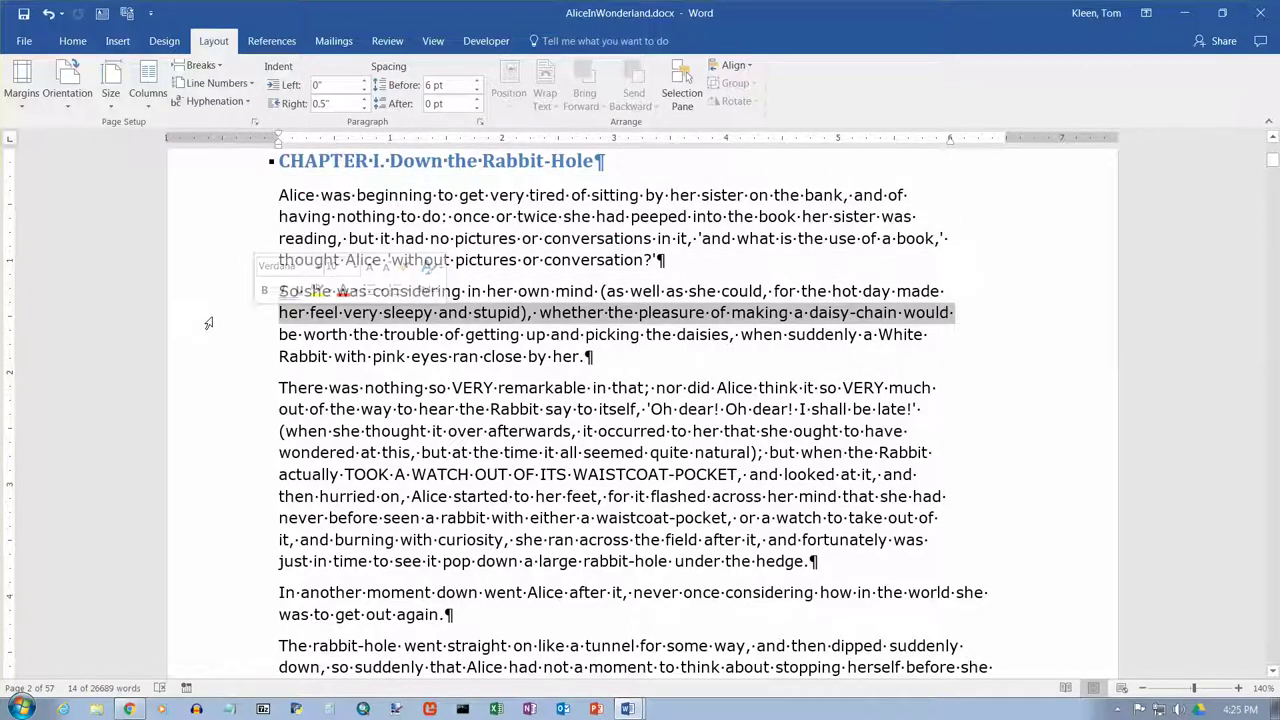
left_click(208, 322)
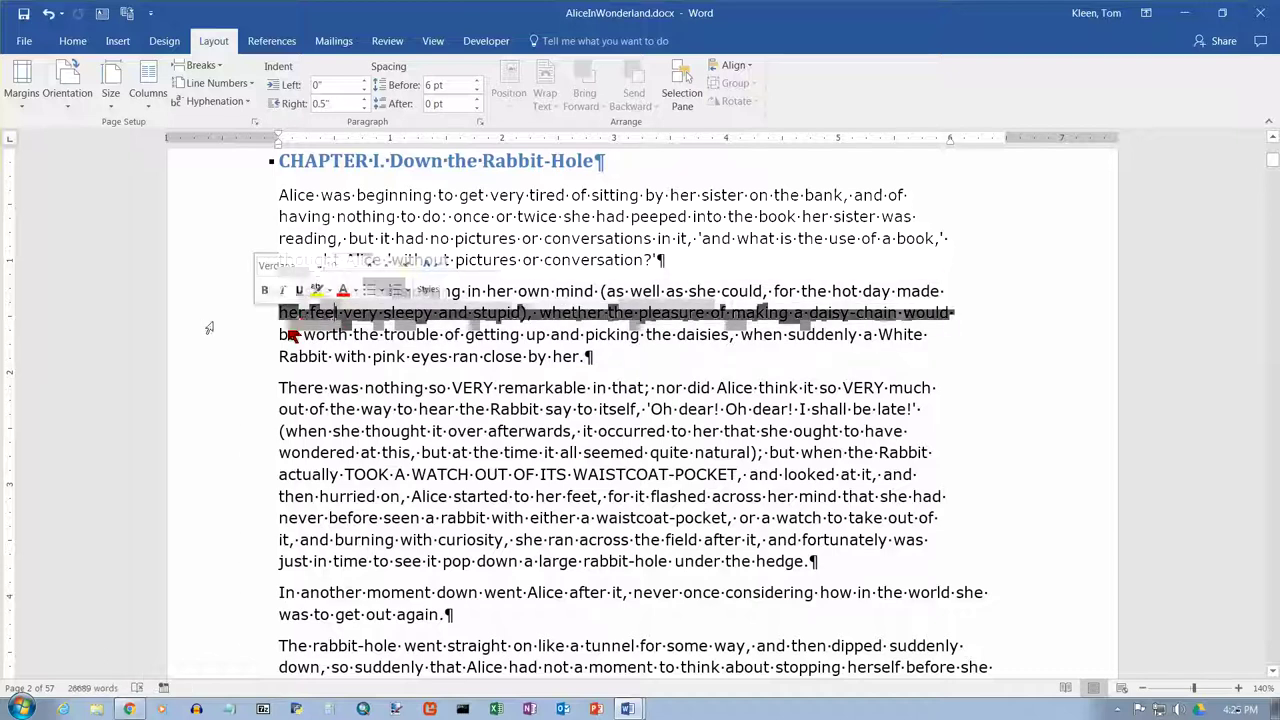
key("Left")
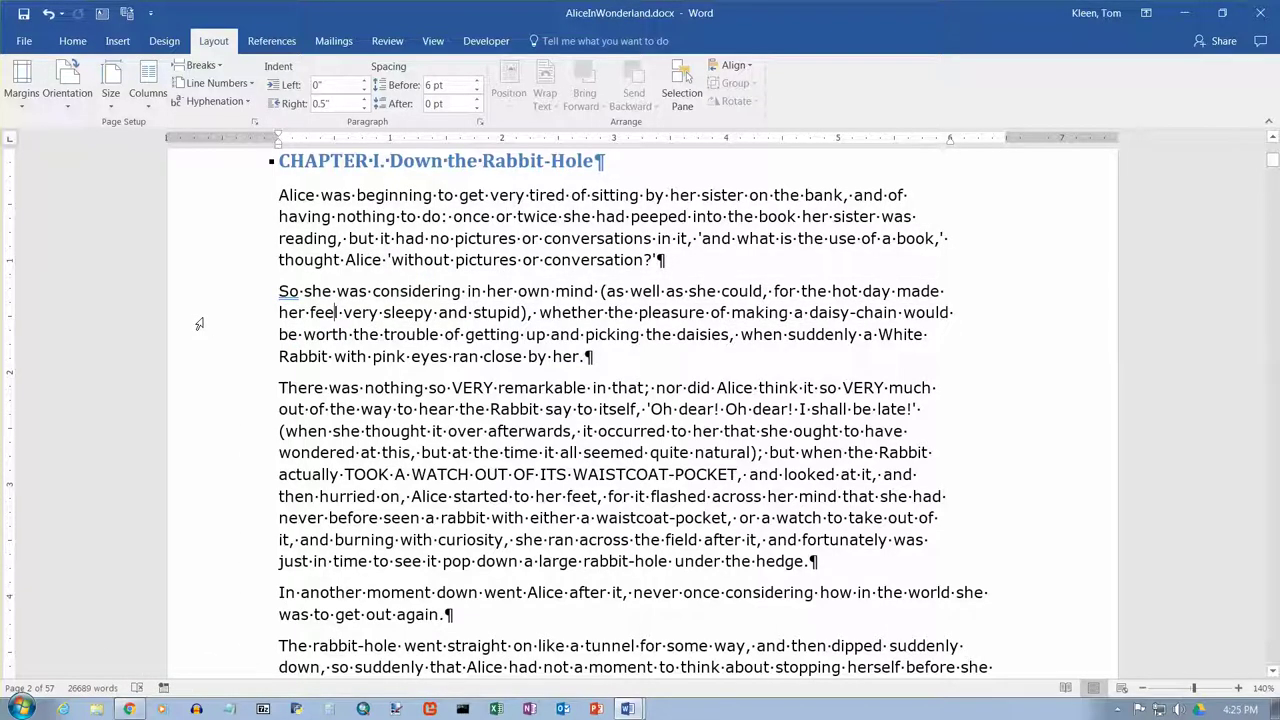
Step: Select the entire text of the document from the margin beside the second paragraph
triple_click(199, 323)
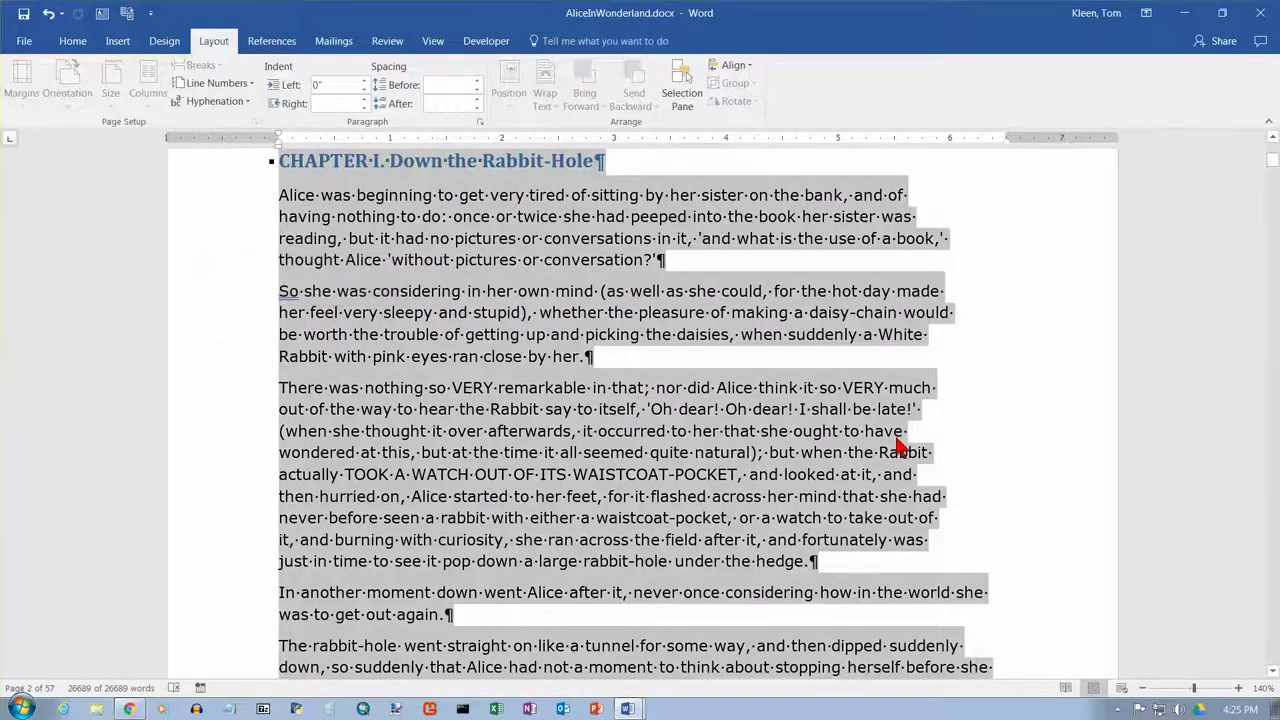
mouse_move(1274, 162)
left_mouse_down()
mouse_move(1275, 480)
mouse_move(1276, 172)
left_mouse_up()
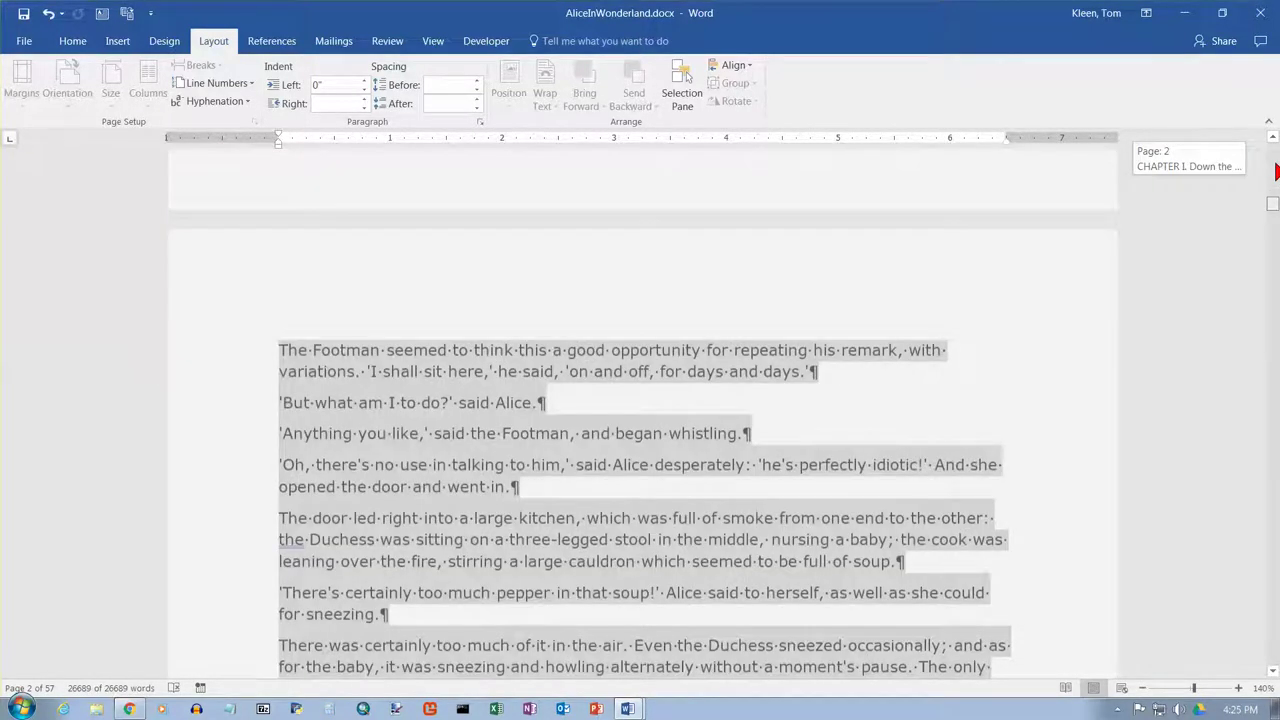
left_click_drag(1276, 172, 1275, 162)
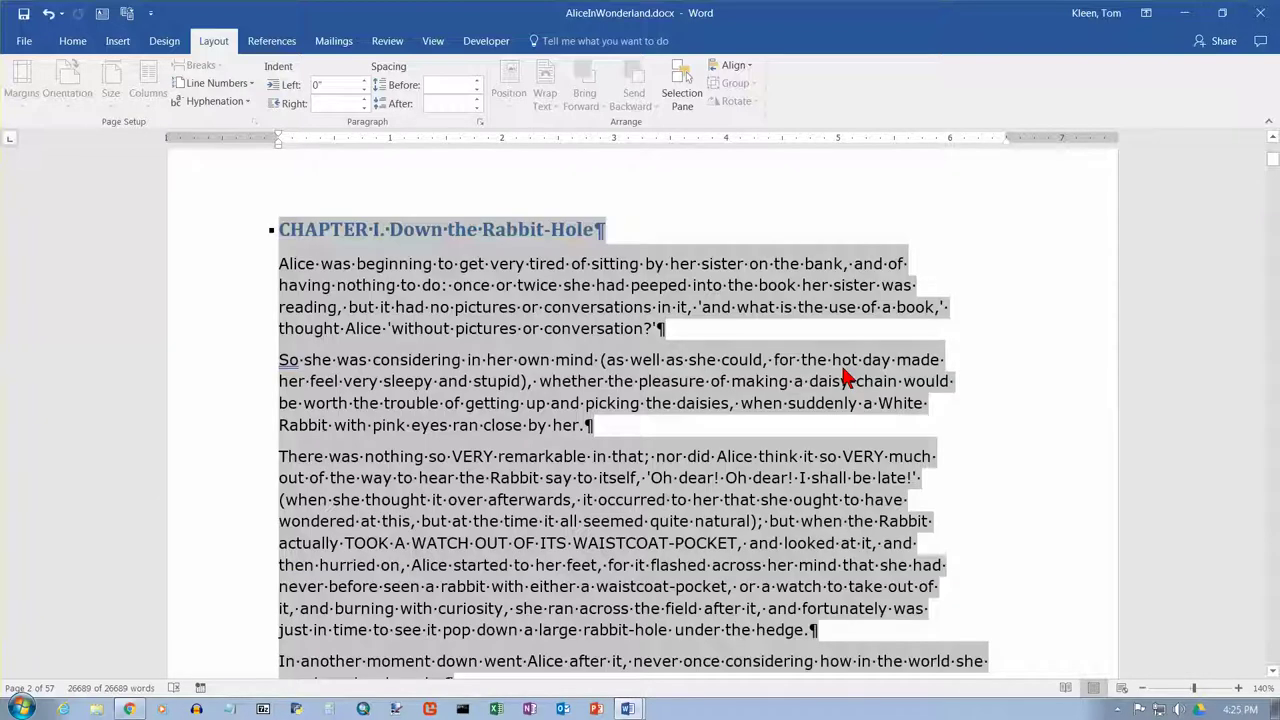
Step: Replace the whole-document selection with a character-by-character selection from "Alice" at the start of the first paragraph through "on the bank,"
left_click(310, 268)
left_click(279, 265)
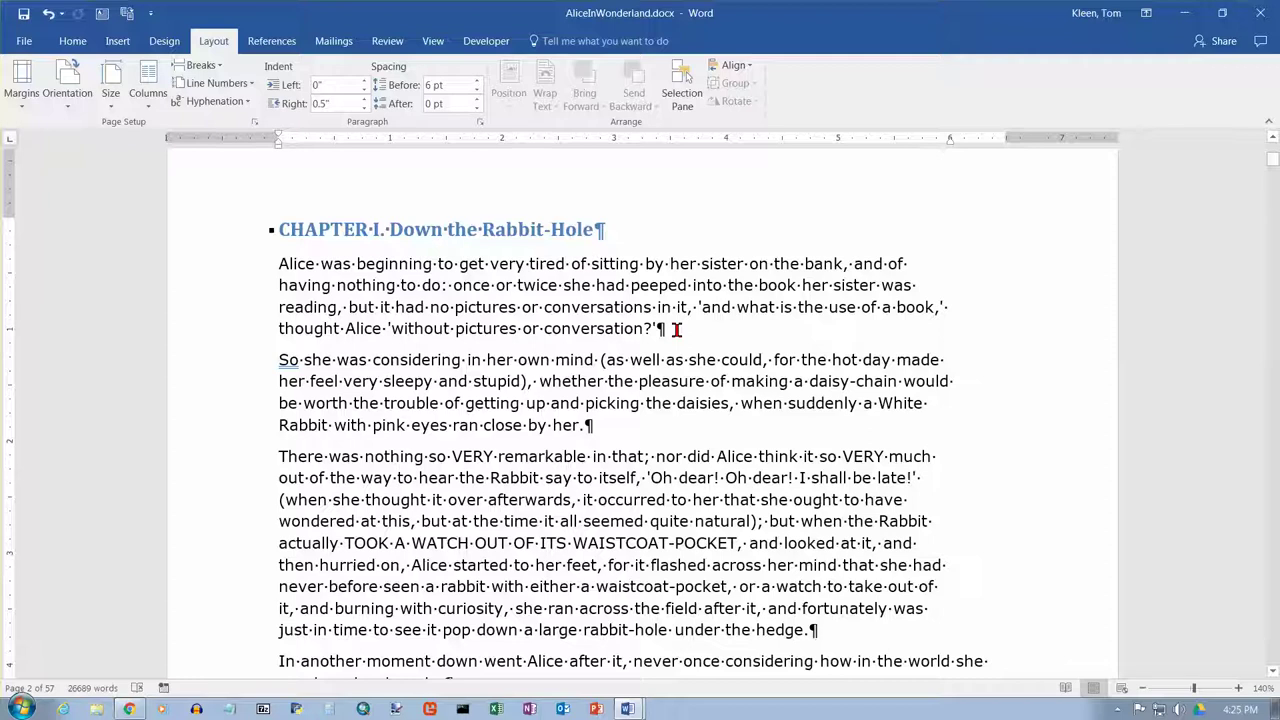
key("shift+Right")
key("shift+Right")
key("shift+Right")
key("shift+Right")
key("shift+Right")
key("shift+Right")
key("shift+Right")
key("shift+Right")
key("shift+Right")
key("shift+Right")
key("shift+Right")
key("shift+Right")
key("shift+Right")
key("shift+Right")
key("shift+Right")
key("shift+Right")
key("shift+Right")
key("shift+Right")
key("shift+Right")
key("shift+Right")
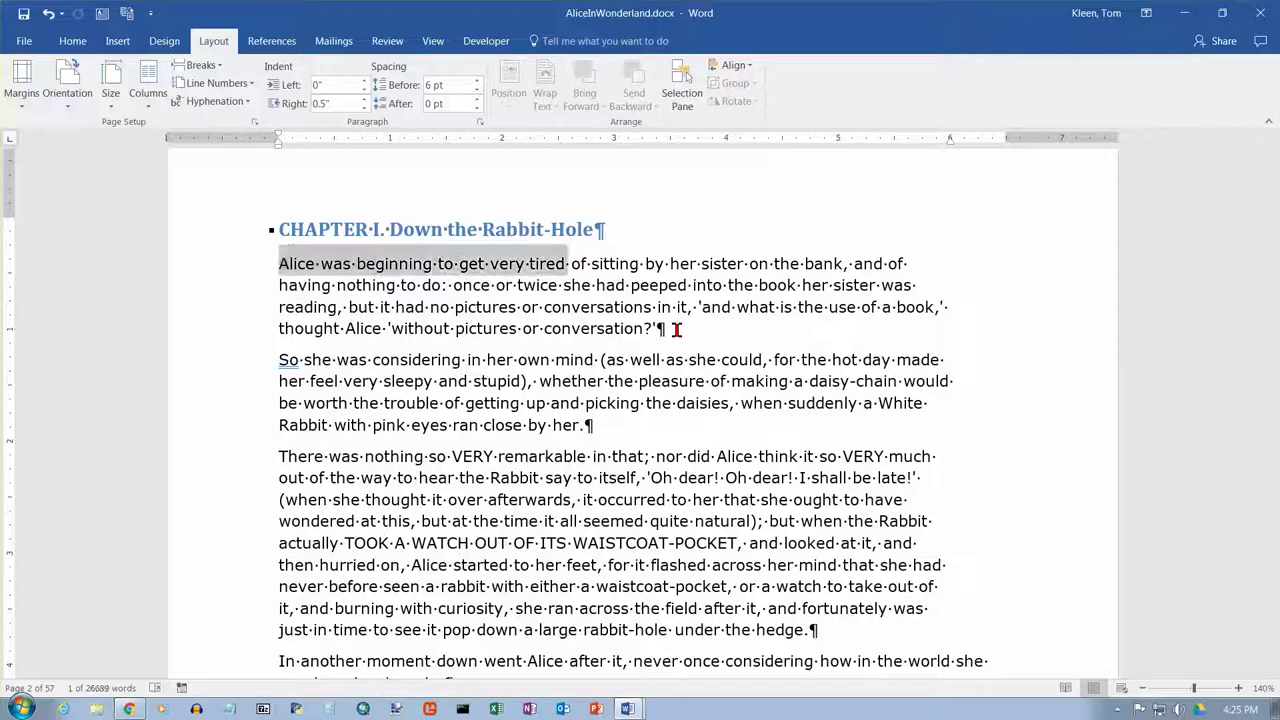
key("shift+Right")
key("shift+Right")
key("shift+Right")
key("shift+Right")
key("shift+Right")
key("shift+Right")
key("shift+Right")
key("shift+Right")
key("shift+Right")
key("shift+Right")
key("shift+Right")
key("shift+Right")
key("shift+Right")
key("shift+Right")
key("shift+Right")
key("shift+Right")
key("shift+Right")
key("shift+Right")
key("shift+Right")
key("shift+Right")
key("shift+Right")
key("shift+Right")
key("shift+Right")
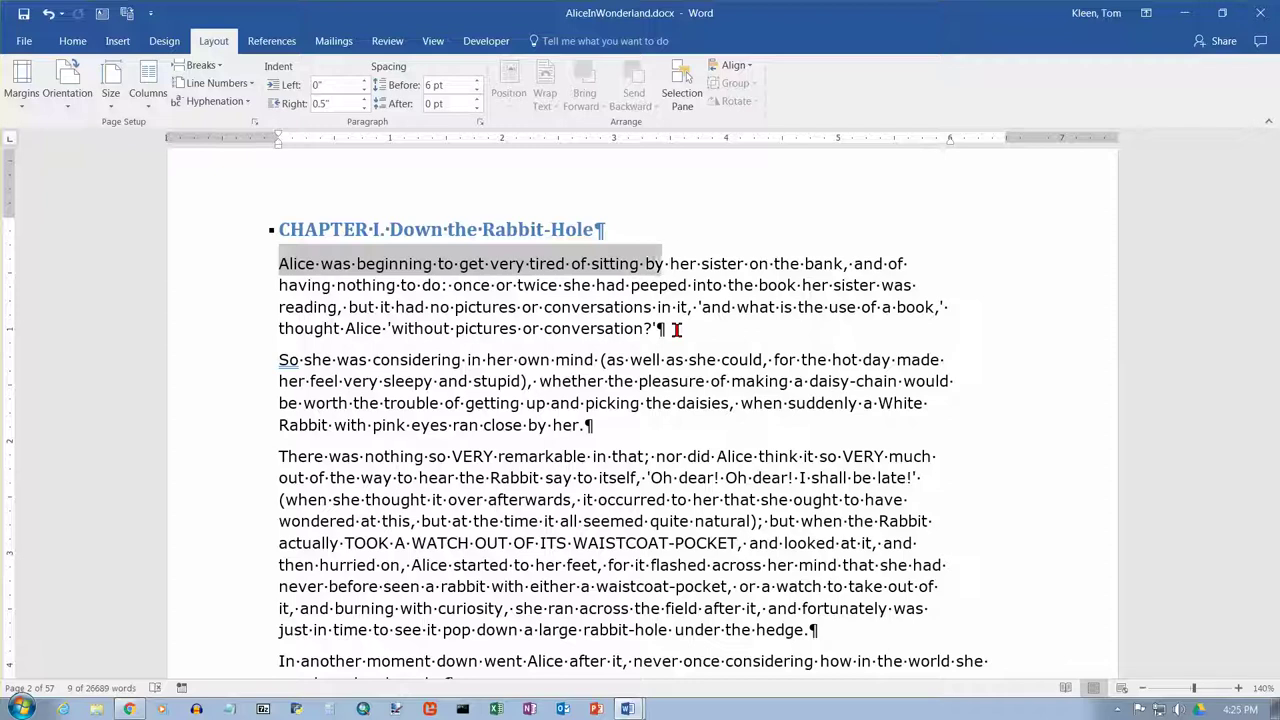
key("shift+Right")
key("shift+Right")
key("shift+Right")
key("shift+Right")
key("shift+Right")
key("shift+Right")
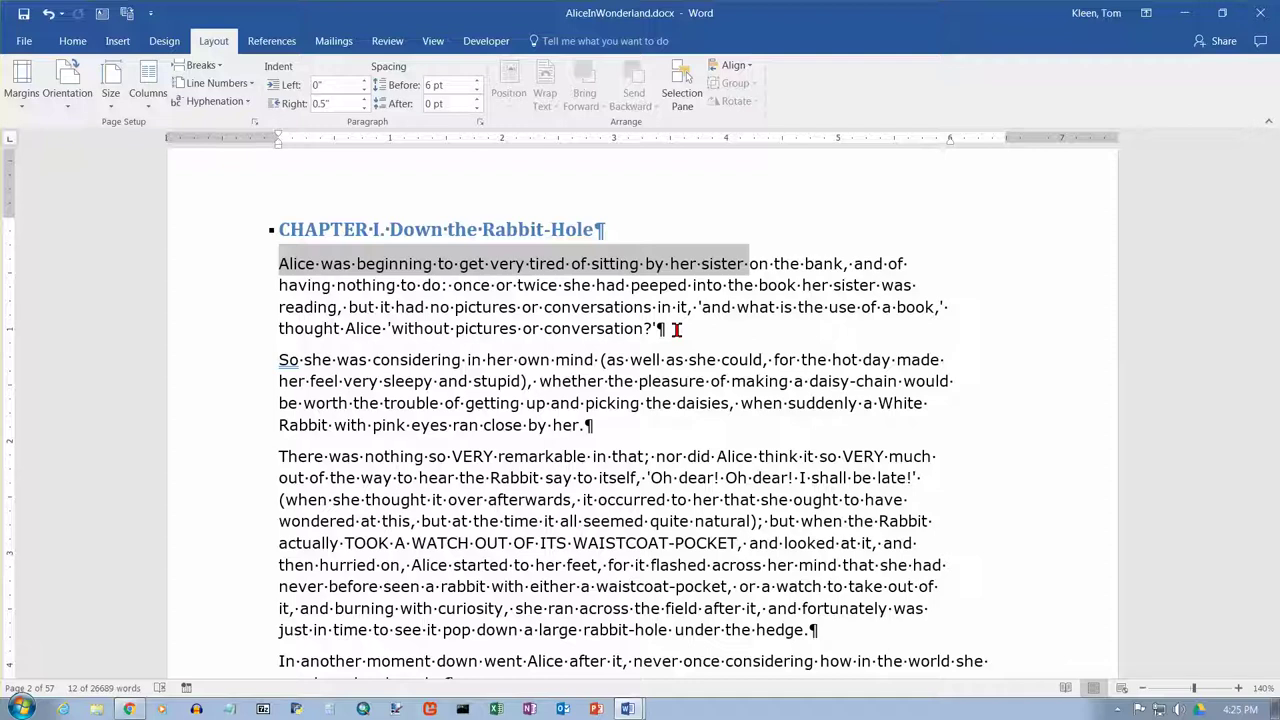
key("shift+Right")
key("shift+Right")
key("shift+Right")
key("shift+Right")
key("shift+Right")
key("shift+Right")
key("shift+Right")
key("shift+Right")
key("shift+Right")
key("shift+Right")
key("shift+Right")
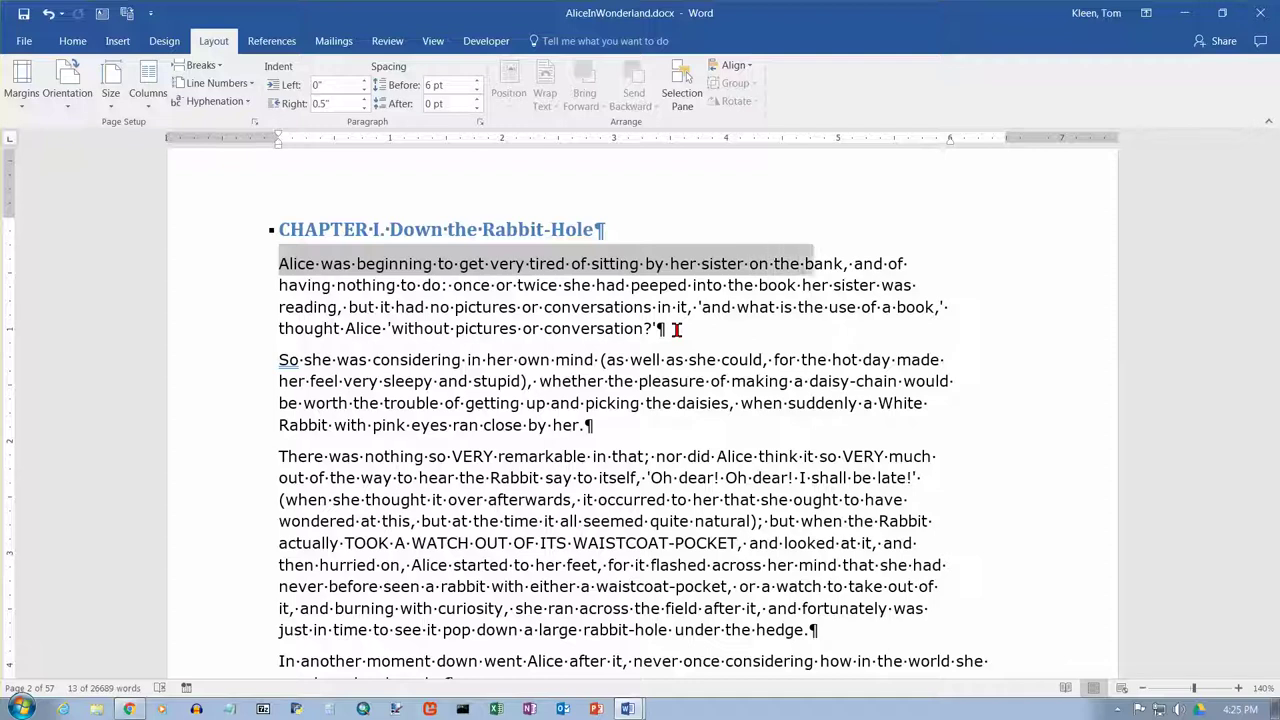
key("shift+Right")
key("shift+Right")
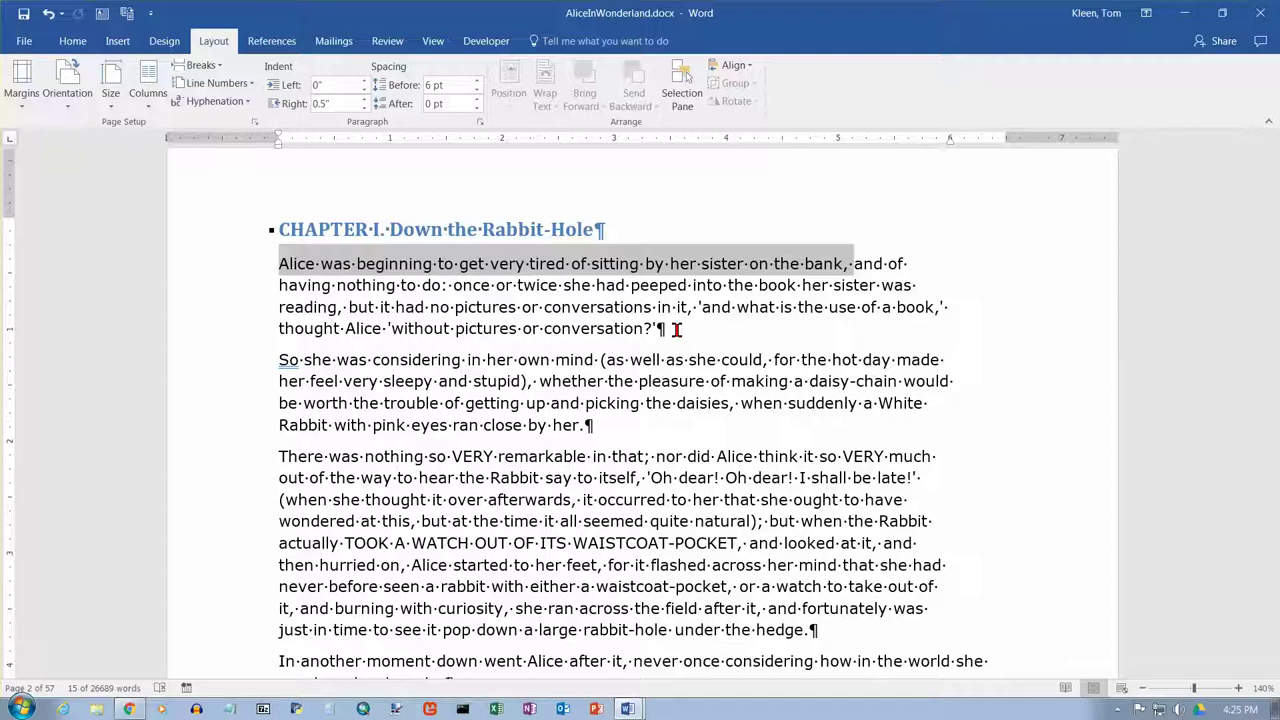
Step: Select text backward, character by character, from the end of "bank" into the preceding word "the" in the first line
left_click(845, 264)
key("shift+Left")
key("shift+Left")
key("shift+Left")
key("shift+Left")
key("shift+Left")
key("shift+Left")
key("shift+Left")
key("shift+Left")
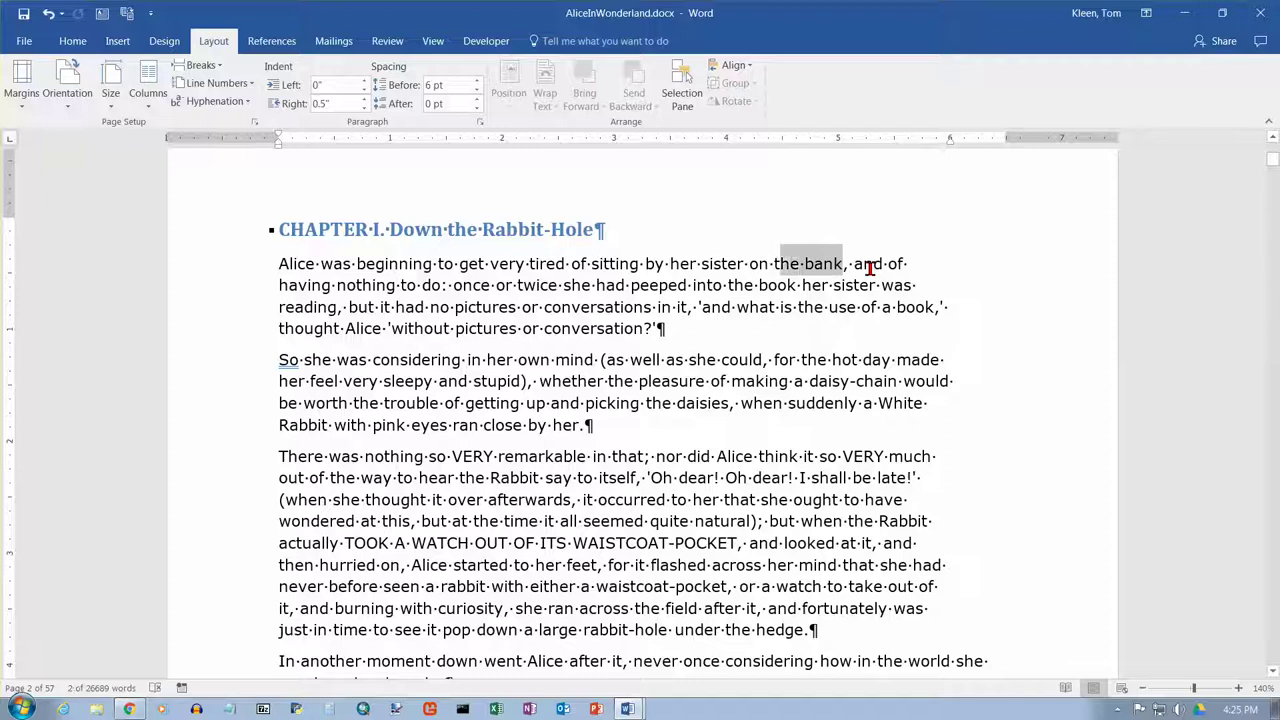
Step: Select the whole first paragraph of Chapter I downward, line by line, from before "Alice"
left_click(774, 264)
left_click(281, 264)
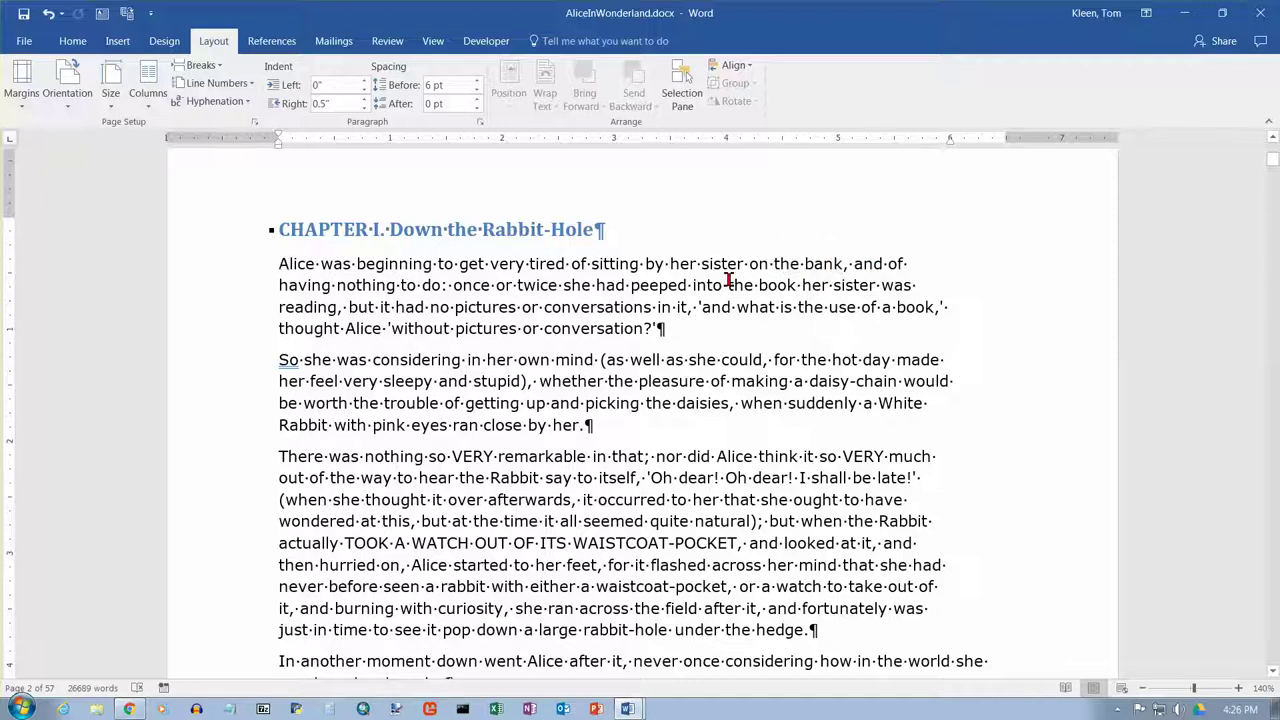
key("shift+Down")
key("shift+Down")
key("shift+Down")
key("shift+Down")
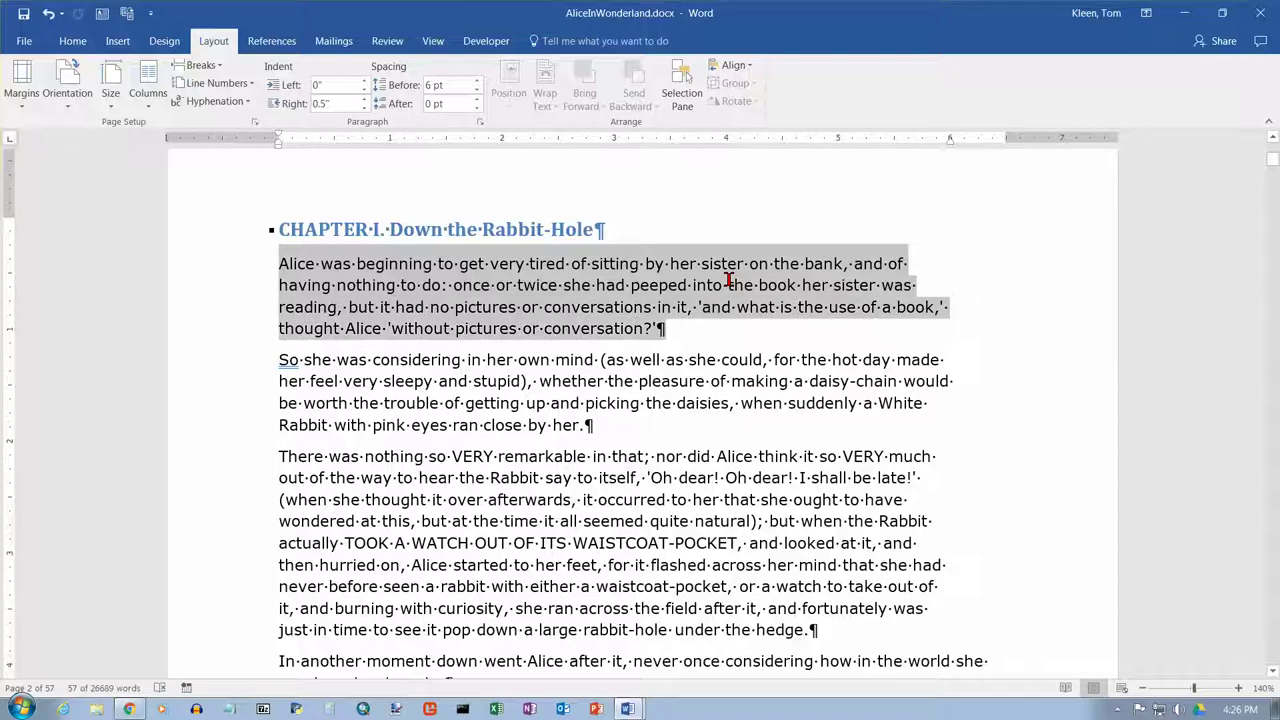
Step: Select the first paragraph upward, line by line, from before "So" in the second paragraph, and clear the selection
key("shift+Up")
key("shift+Up")
key("shift+Up")
key("shift+Up")
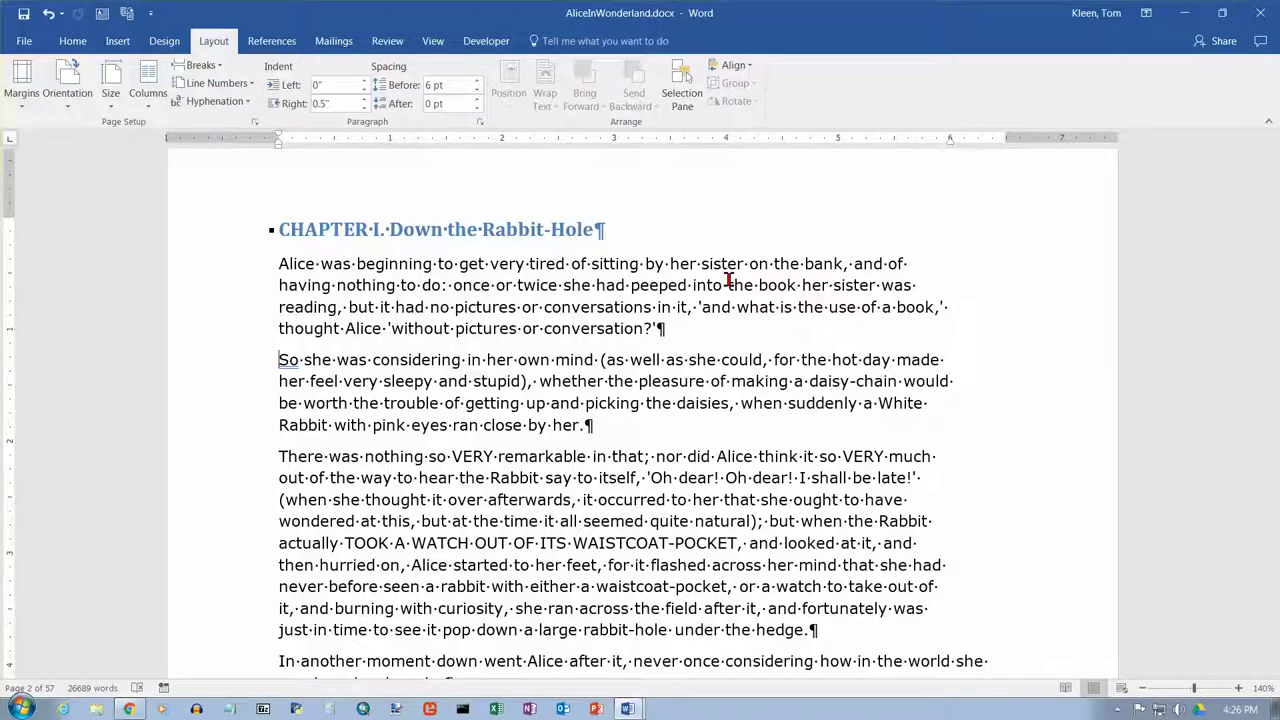
key("shift+Up")
key("shift+Up")
key("shift+Up")
key("shift+Up")
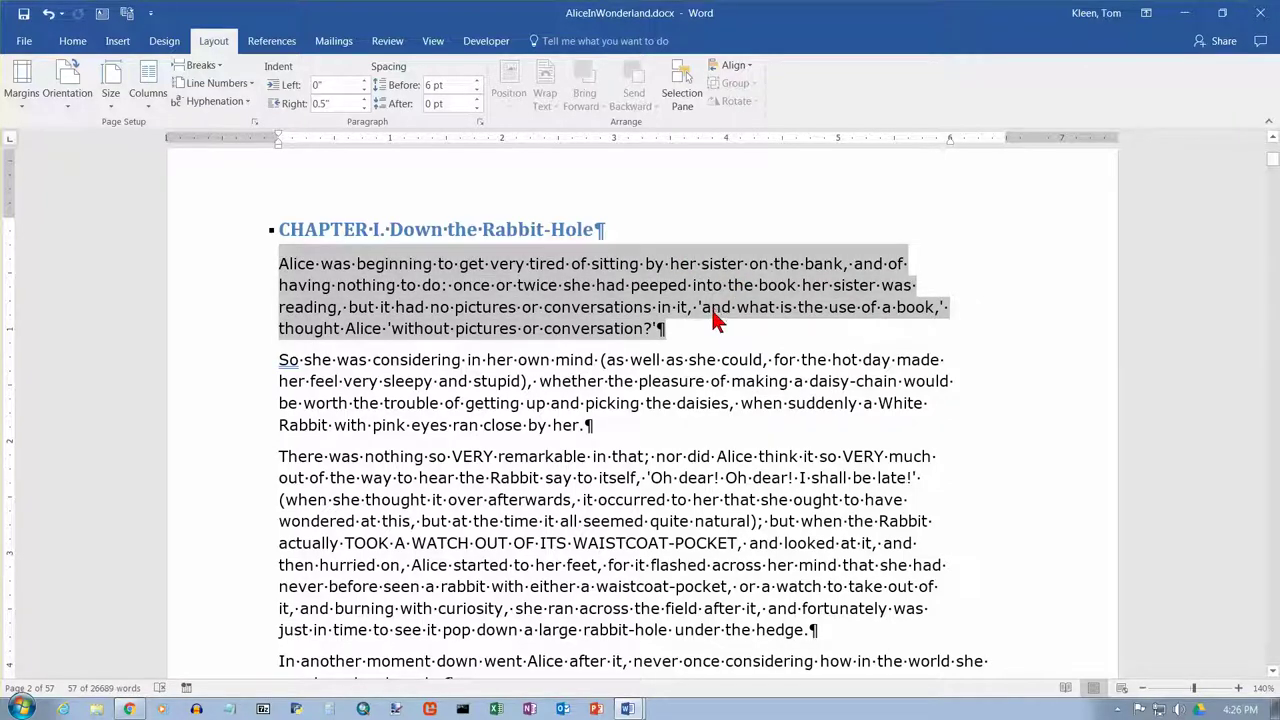
left_click(674, 338)
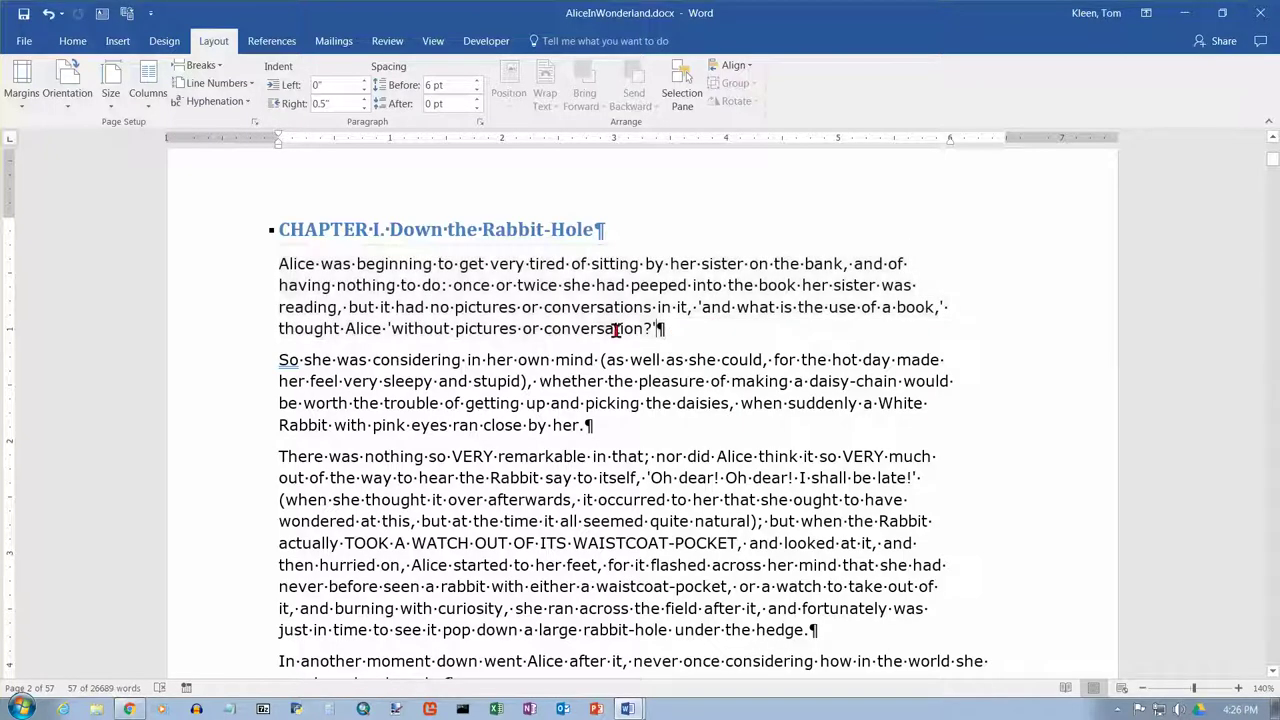
Step: Move the insertion point forward and backward word by word along the first line, ending before "Alice"
left_click(279, 265)
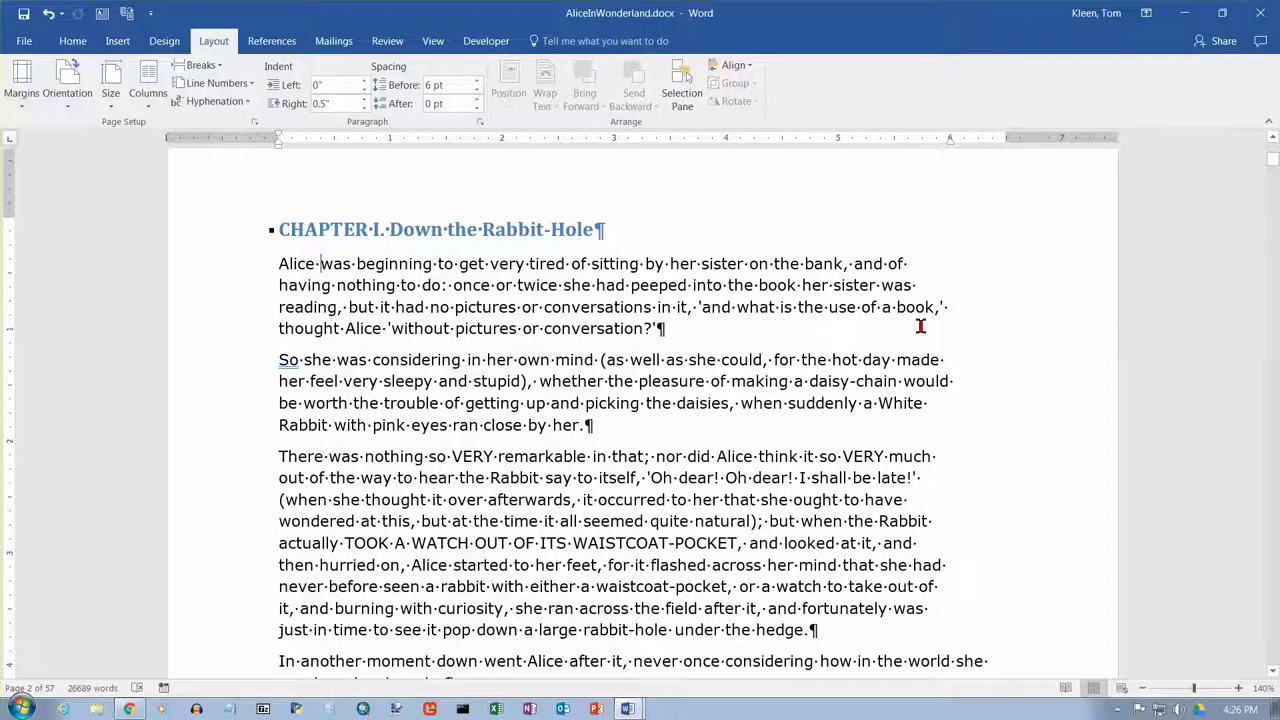
key("ctrl+Right")
key("ctrl+Right")
key("ctrl+Right")
key("ctrl+Left")
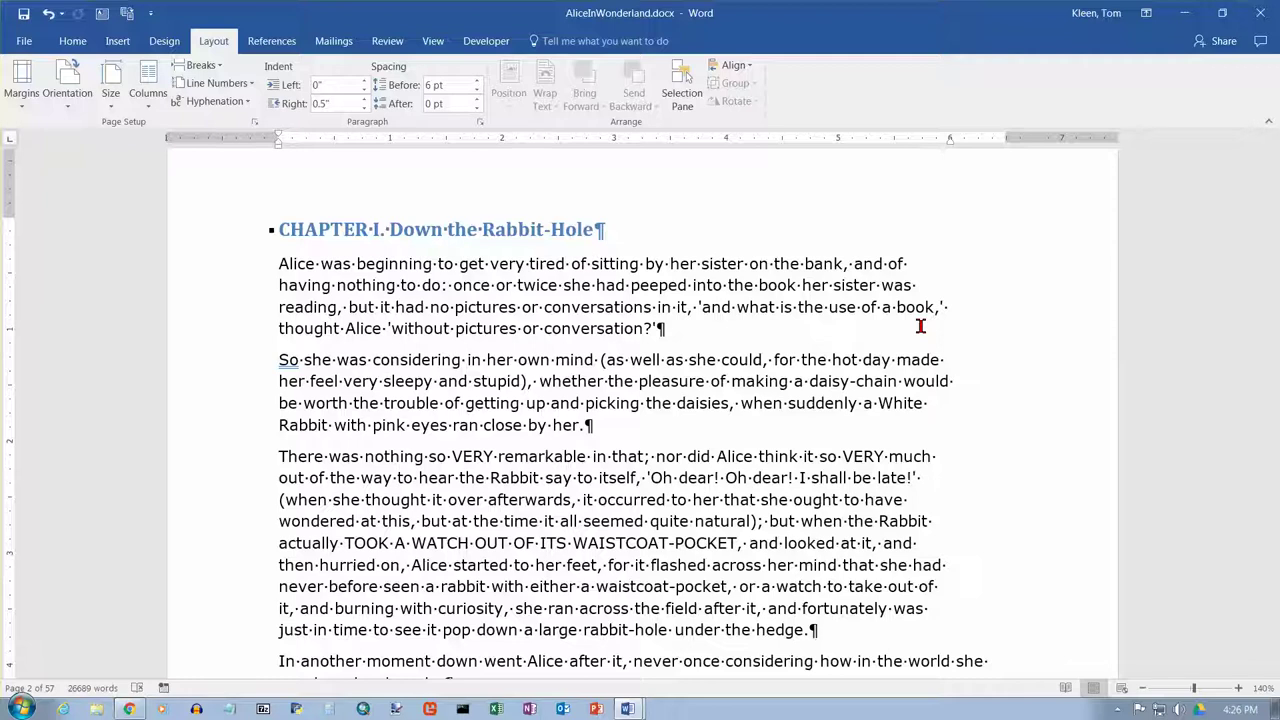
Step: Select text word by word from "Alice" through "she had peeped into" in the first paragraph, and clear the selection
key("ctrl+shift+Right")
key("ctrl+shift+Right")
key("ctrl+shift+Right")
key("ctrl+shift+Right")
key("ctrl+shift+Right")
key("ctrl+shift+Right")
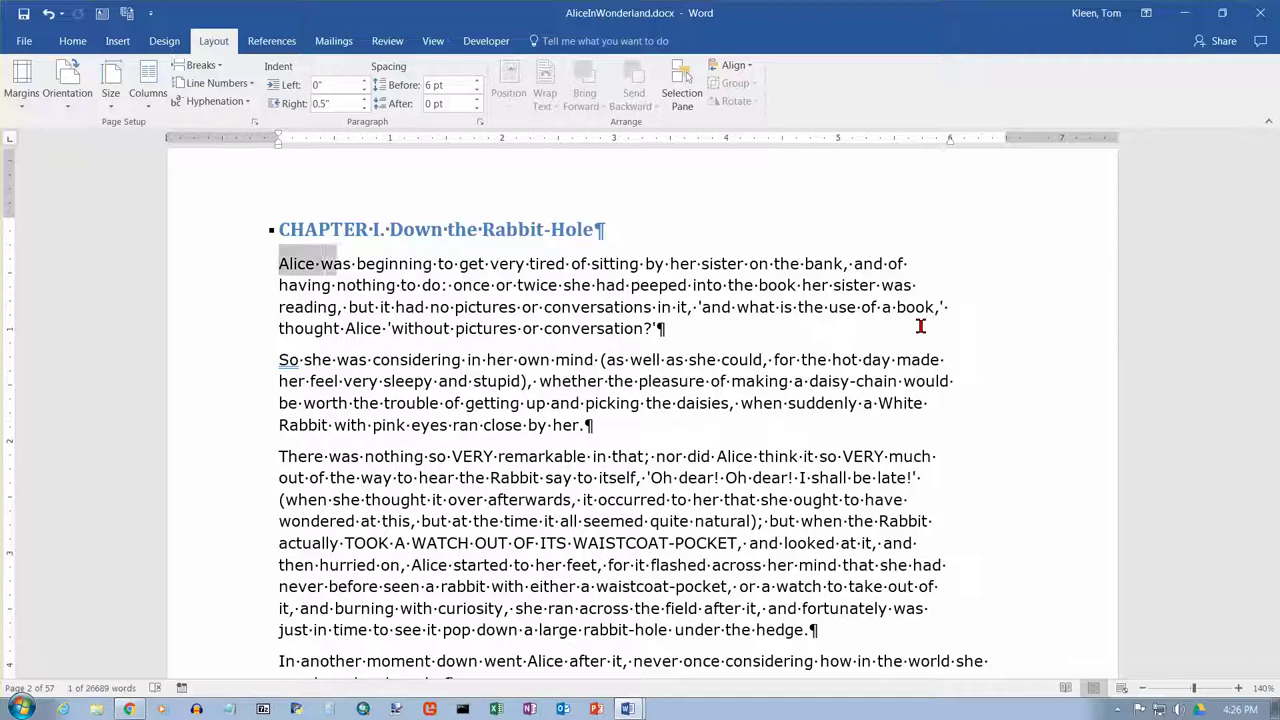
key("ctrl+shift+Right")
key("ctrl+shift+Right")
key("ctrl+shift+Right")
key("ctrl+shift+Right")
key("ctrl+shift+Right")
key("ctrl+shift+Right")
key("ctrl+shift+Right")
key("ctrl+shift+Right")
key("ctrl+shift+Right")
key("ctrl+shift+Right")
key("ctrl+shift+Right")
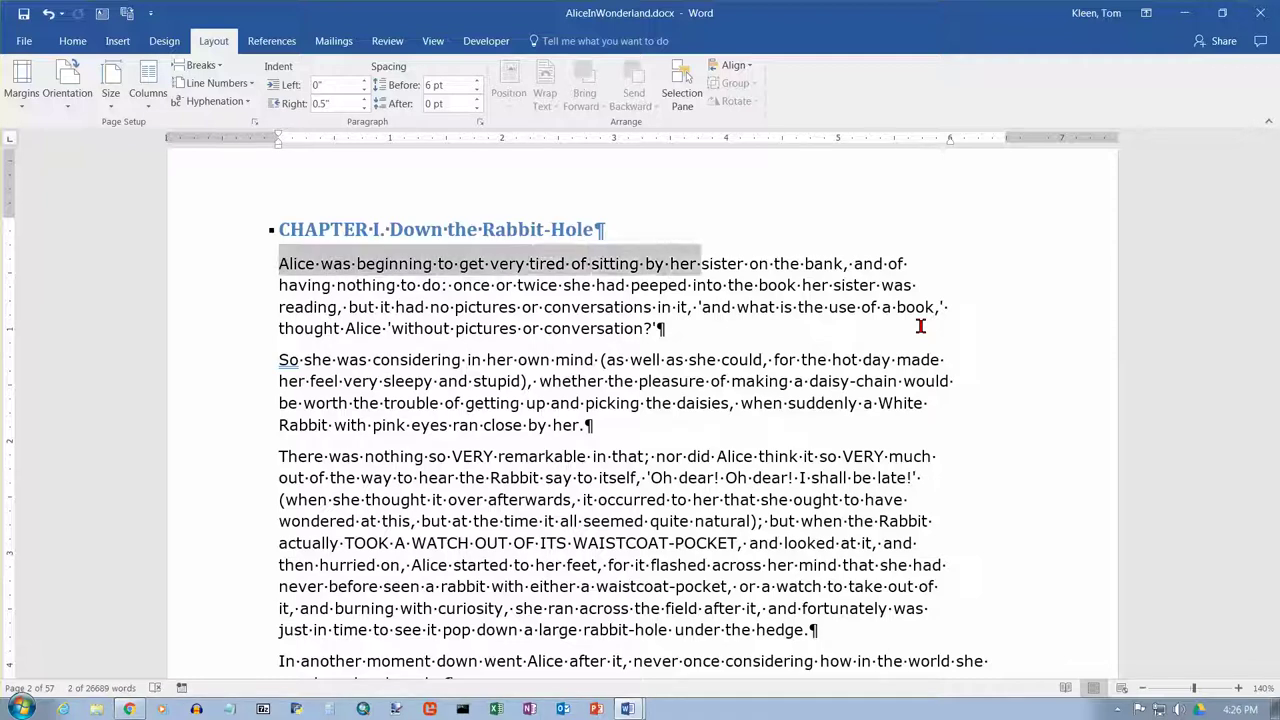
key("ctrl+shift+Right")
key("ctrl+shift+Right")
key("ctrl+shift+Right")
key("ctrl+shift+Right")
key("ctrl+shift+Right")
key("ctrl+shift+Right")
key("ctrl+shift+Right")
key("ctrl+shift+Right")
key("ctrl+shift+Right")
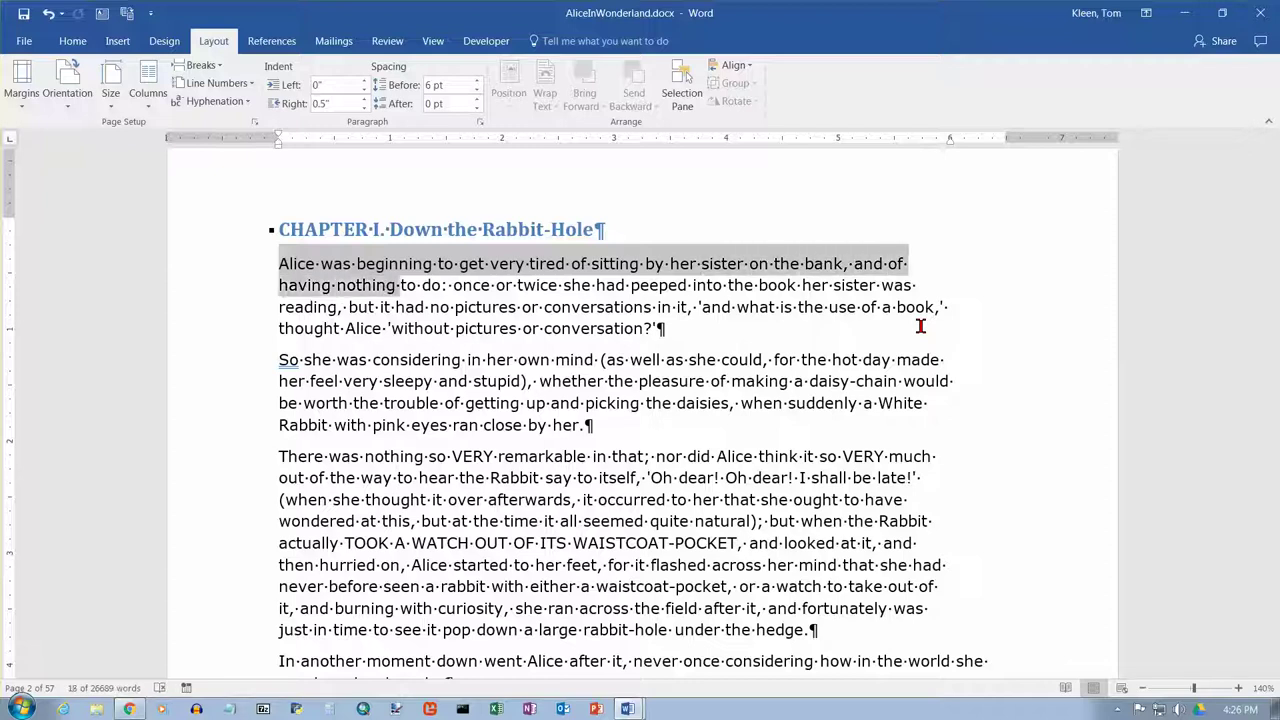
key("ctrl+shift+Right")
key("ctrl+shift+Right")
key("ctrl+shift+Right")
key("ctrl+shift+Right")
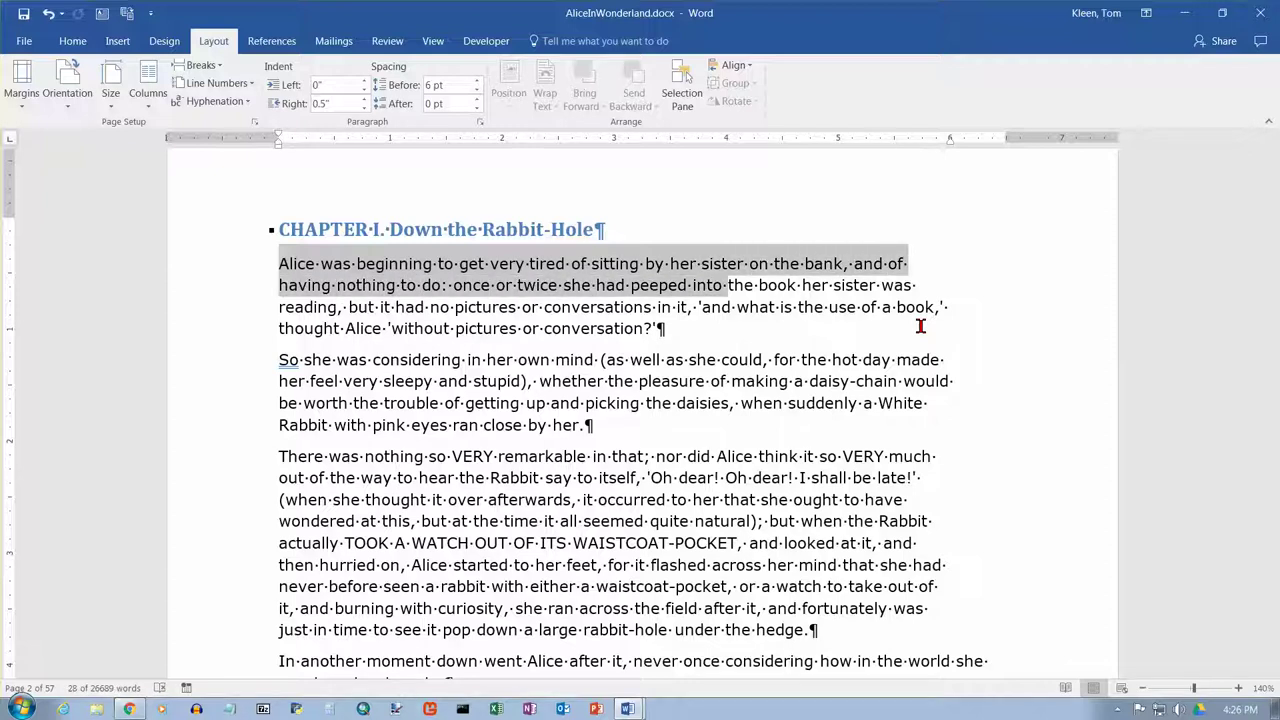
key("Right")
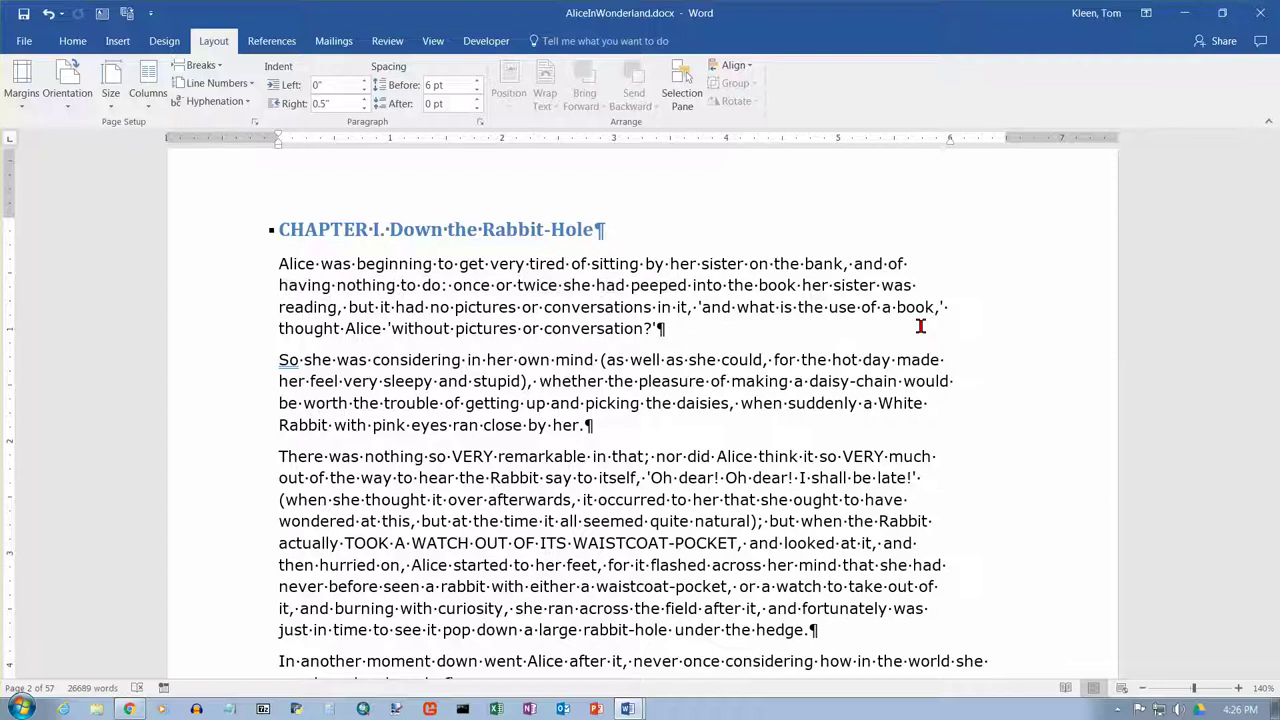
Step: Select the first three paragraphs of Chapter I downward, paragraph by paragraph, from before "Alice"
key("Up")
key("Up")
key("Right")
key("Up")
key("ctrl+shift+Down")
key("ctrl+shift+Down")
key("ctrl+shift+Down")
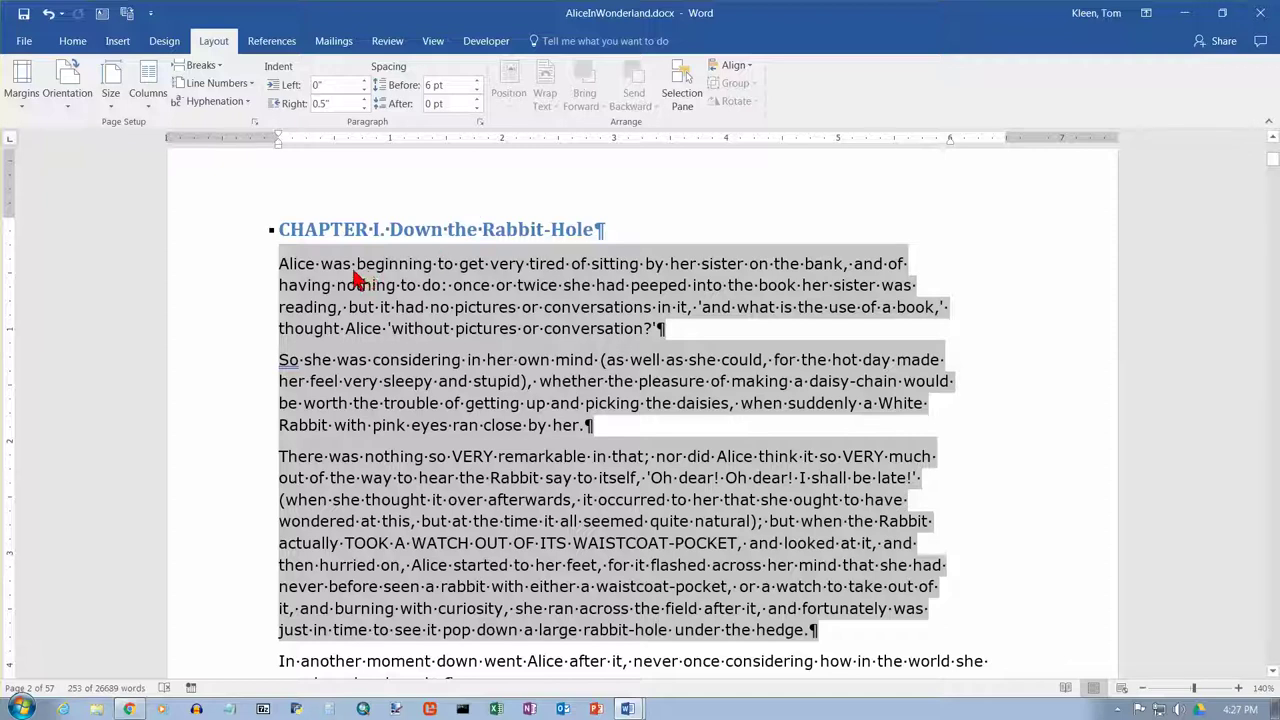
Step: Select the first three paragraphs of Chapter I upward, paragraph by paragraph, from before "In another moment"
left_click(287, 657)
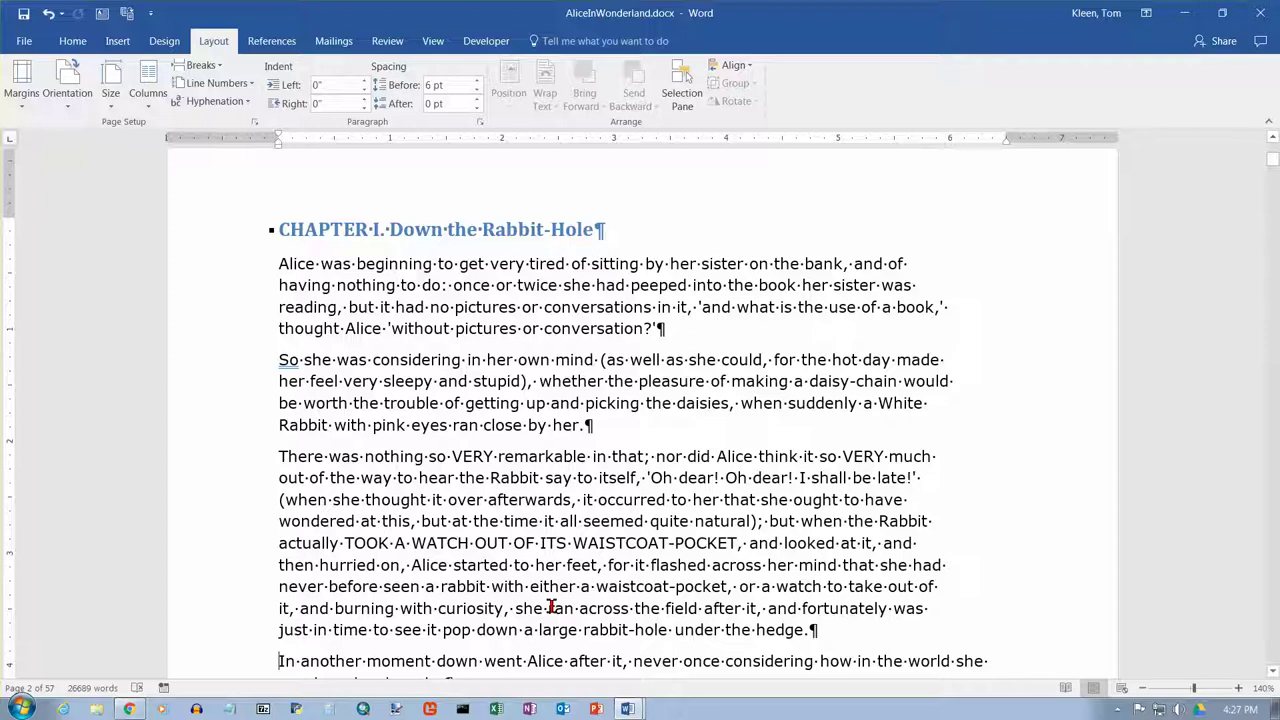
key("ctrl+shift+Up")
key("ctrl+shift+Up")
key("ctrl+shift+Up")
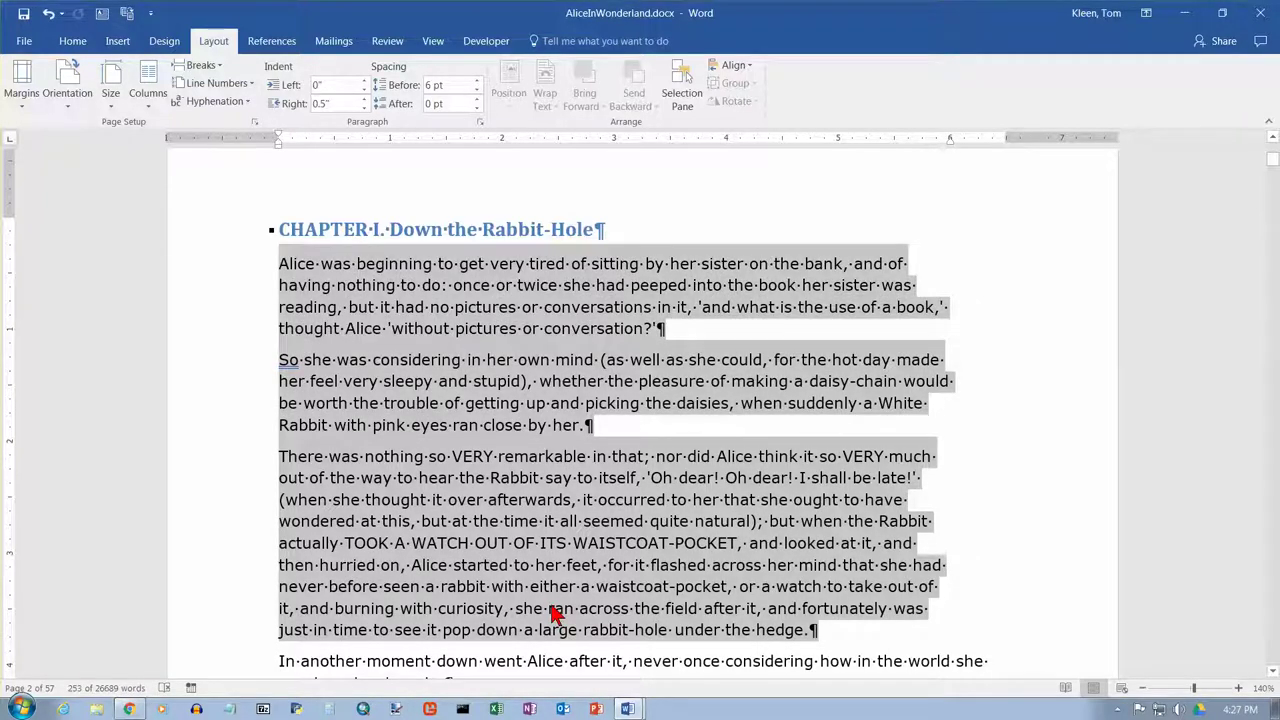
Step: Select the first line from before "Alice" to its end, clear the selection, and select it backward to the line's start
left_click(281, 266)
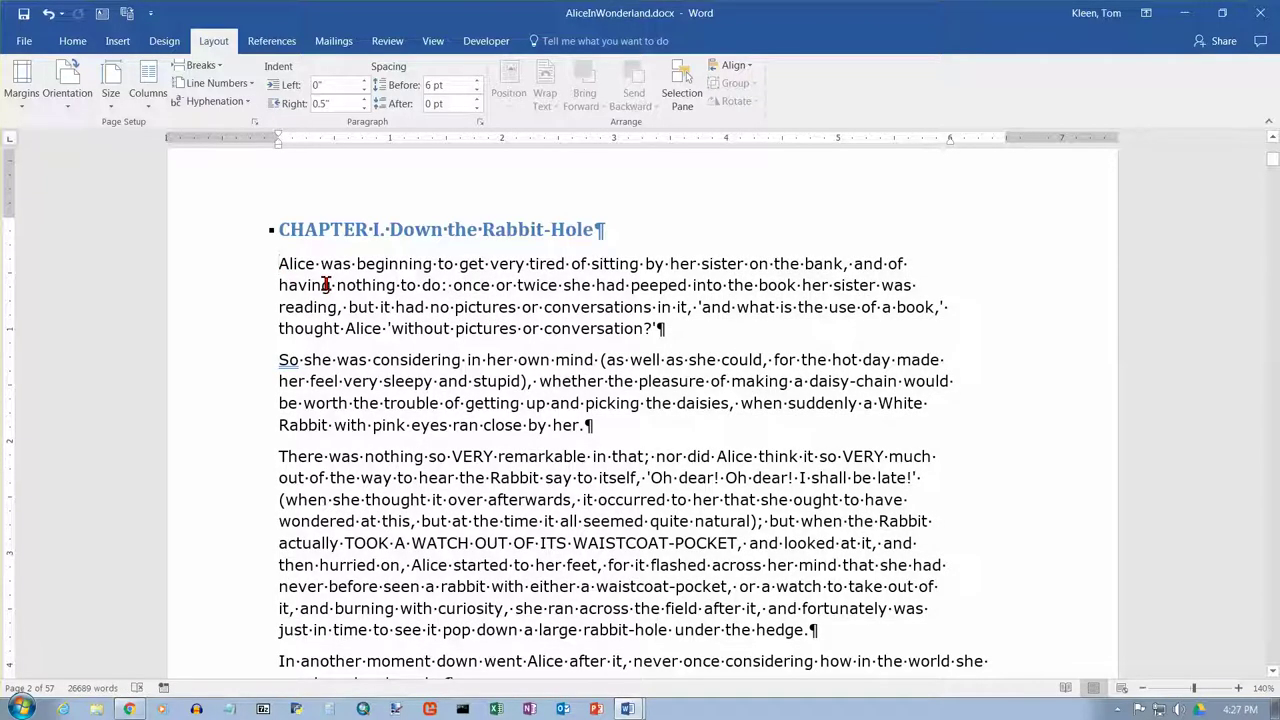
scroll(575, 400, "down", 1)
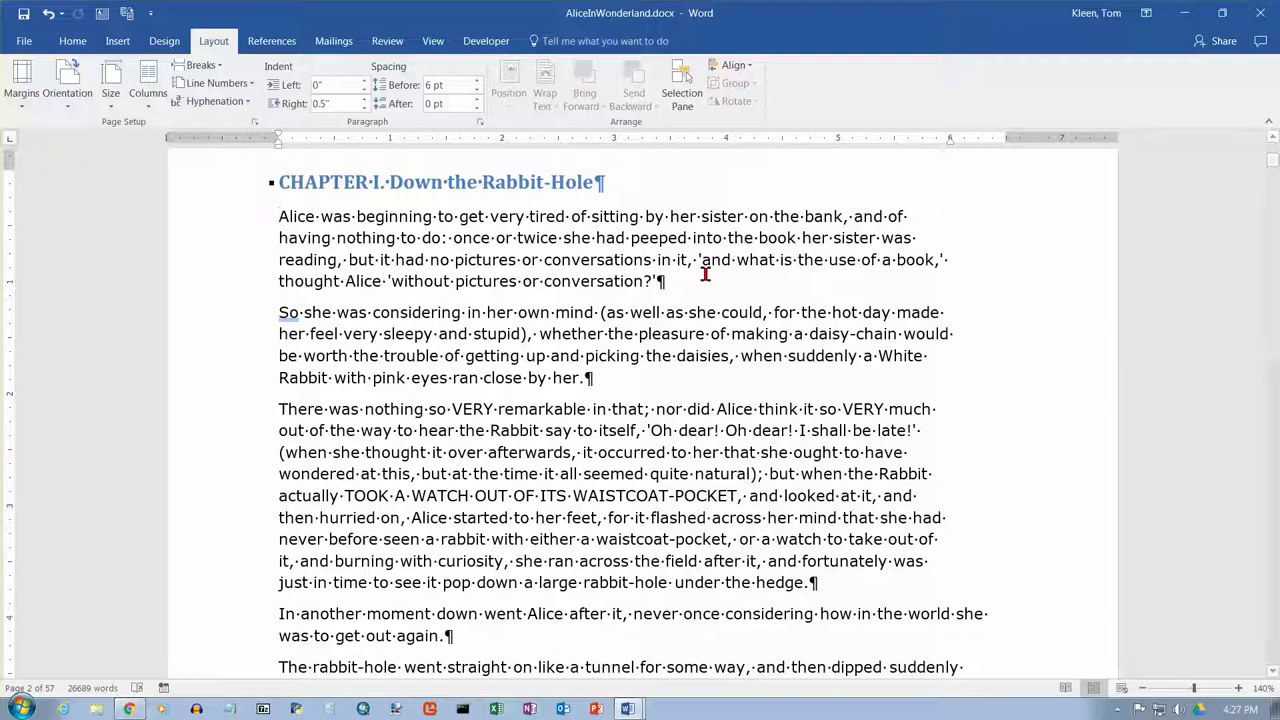
key("shift+End")
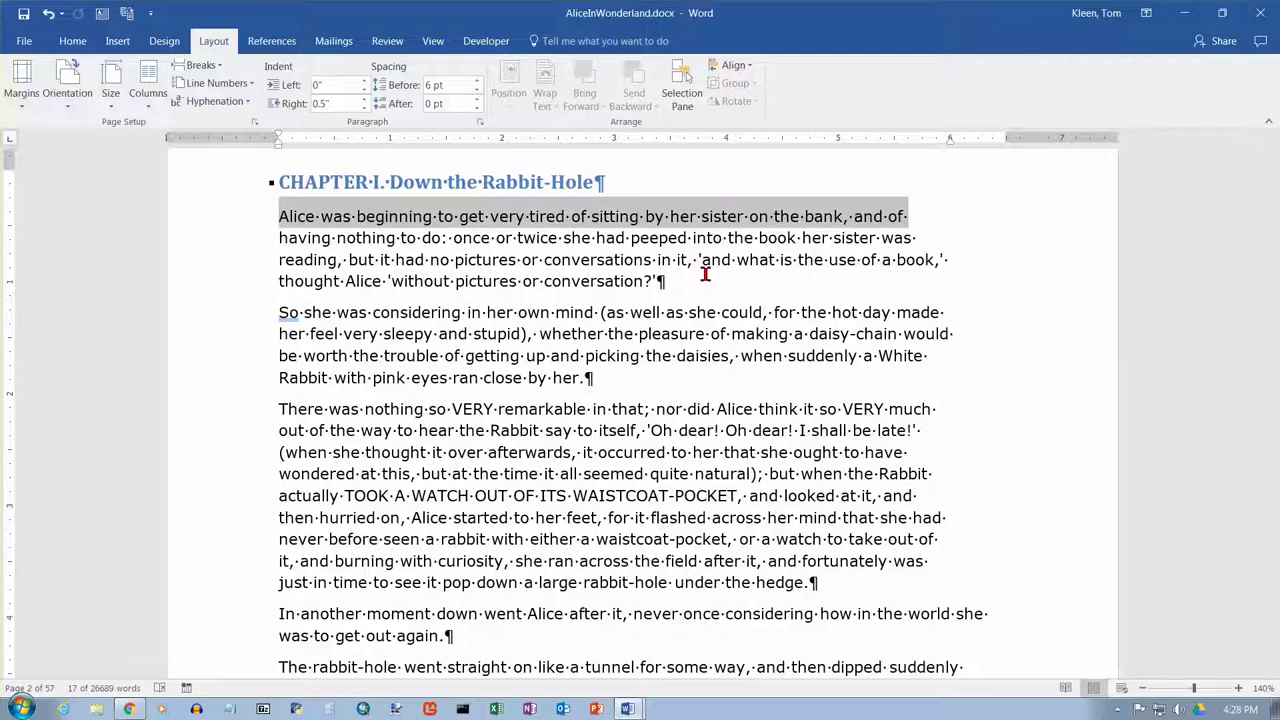
key("Right")
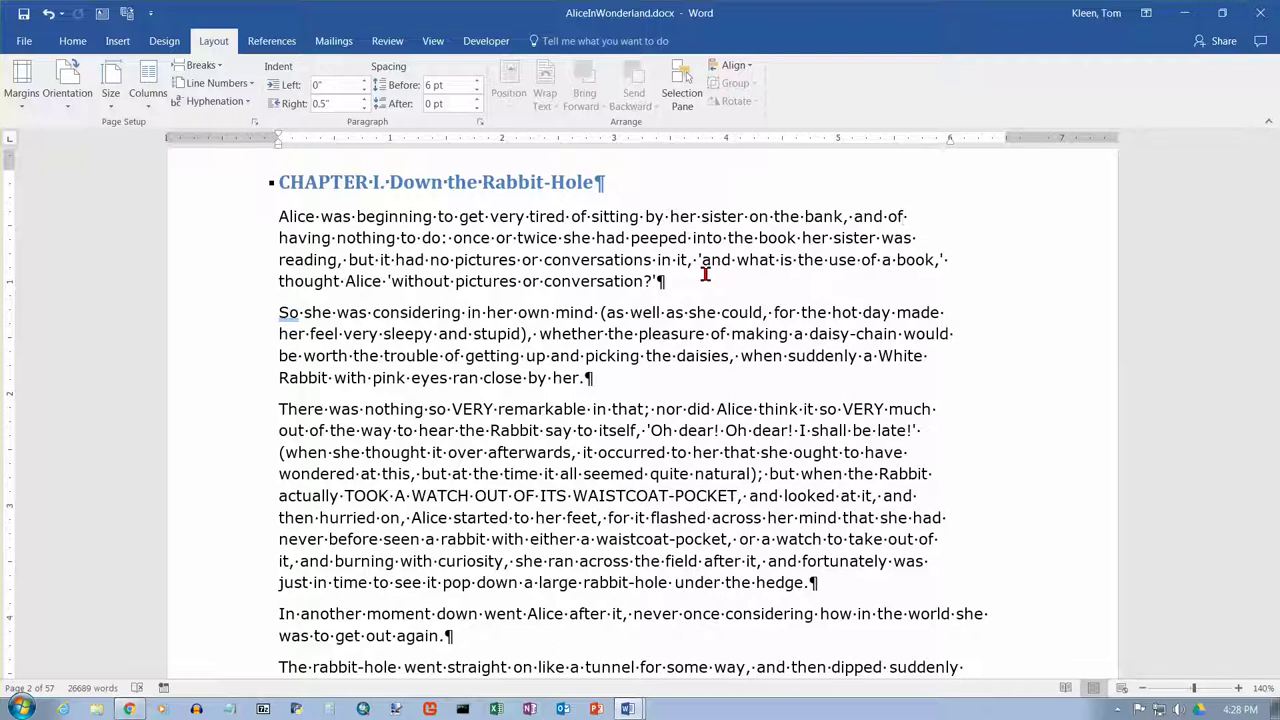
key("shift+Home")
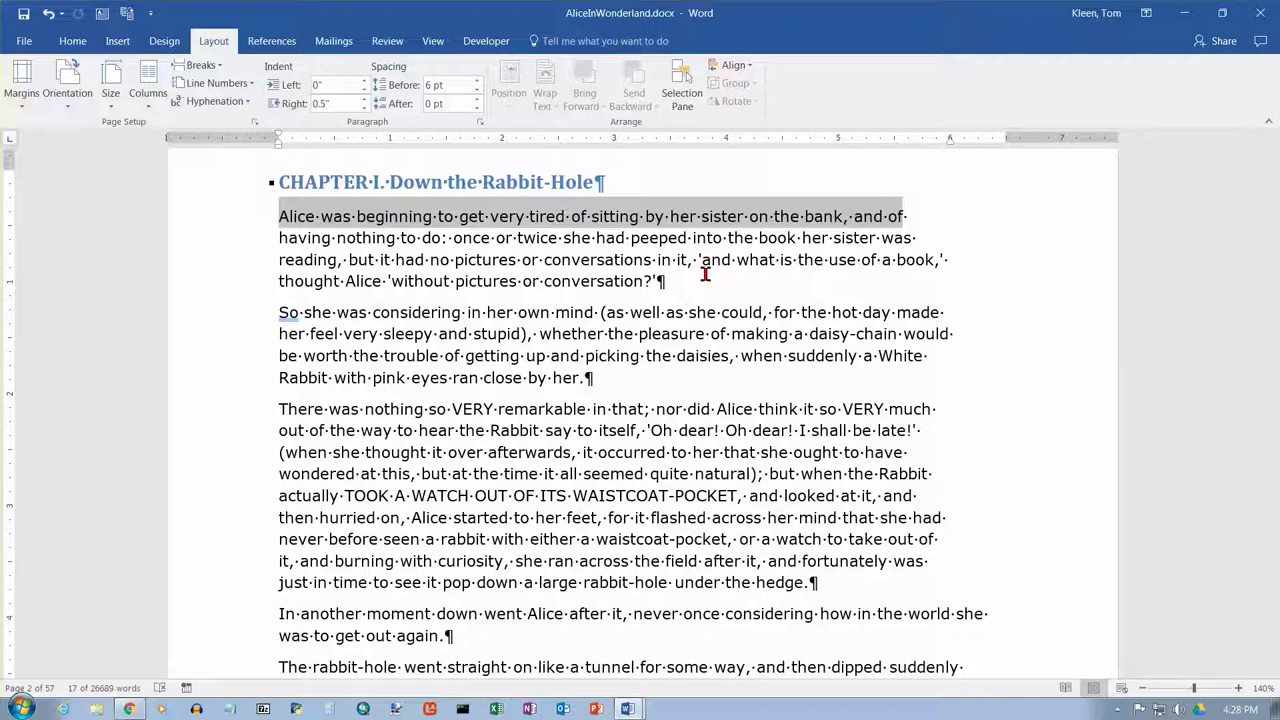
Step: Select everything from before "Alice" to the end of the document, and clear the selection back to the Chapter I heading
left_click(280, 217)
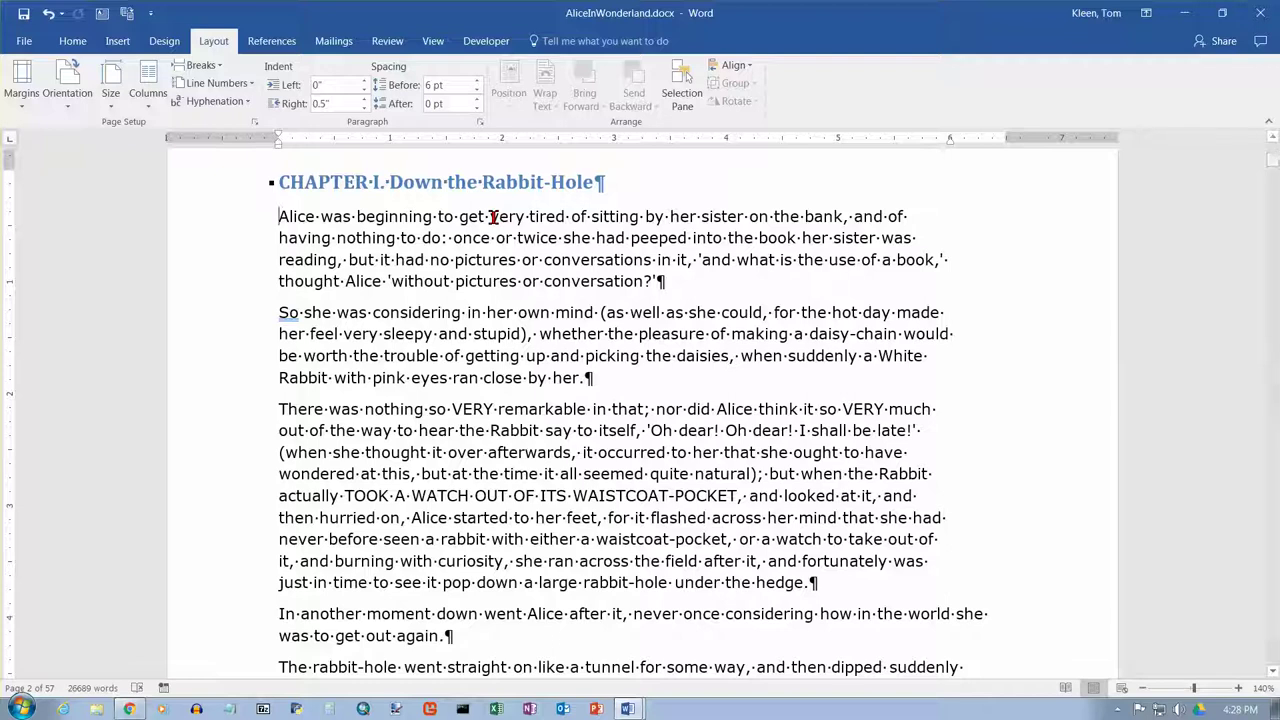
key("ctrl+shift+End")
scroll(495, 225, "down", 2)
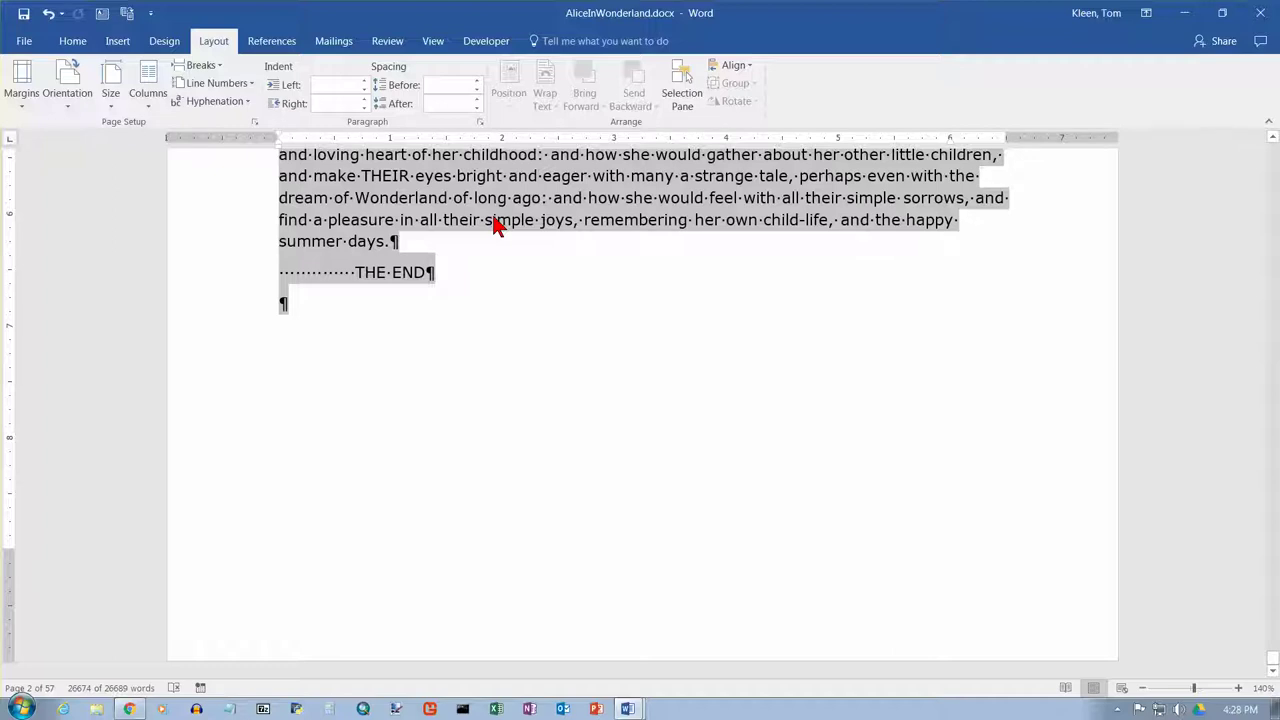
key("Left")
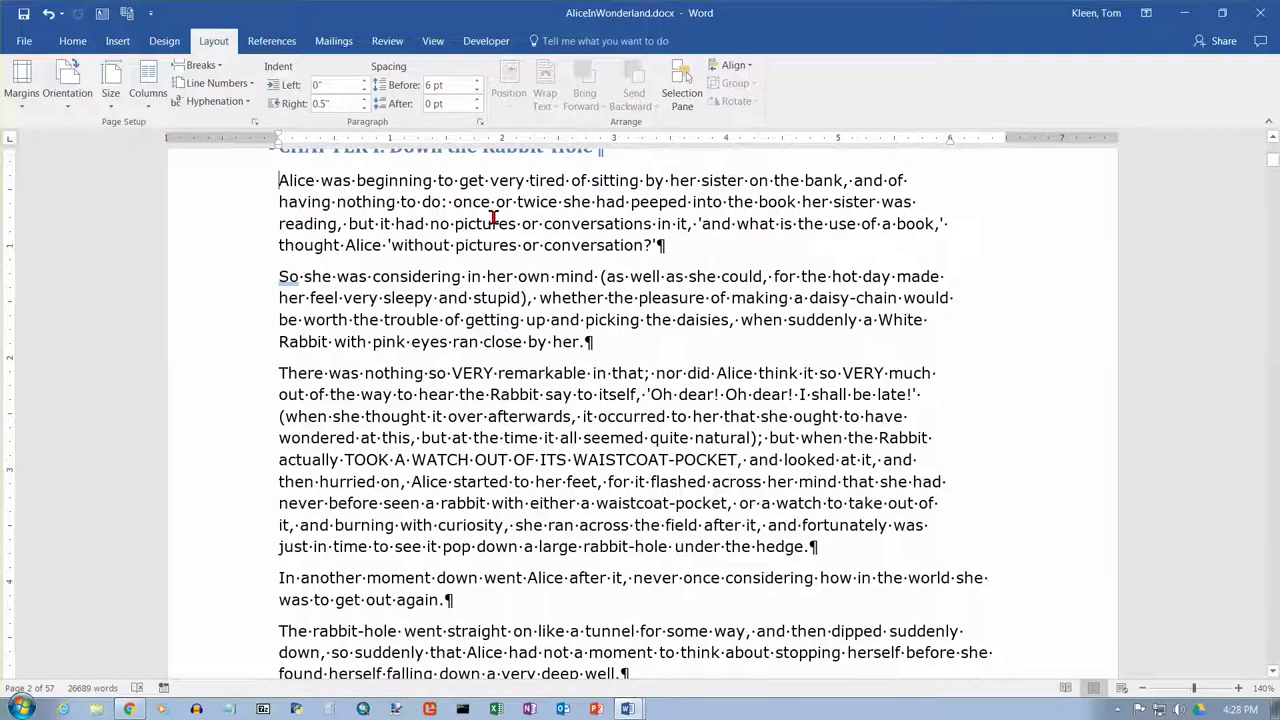
key("Up")
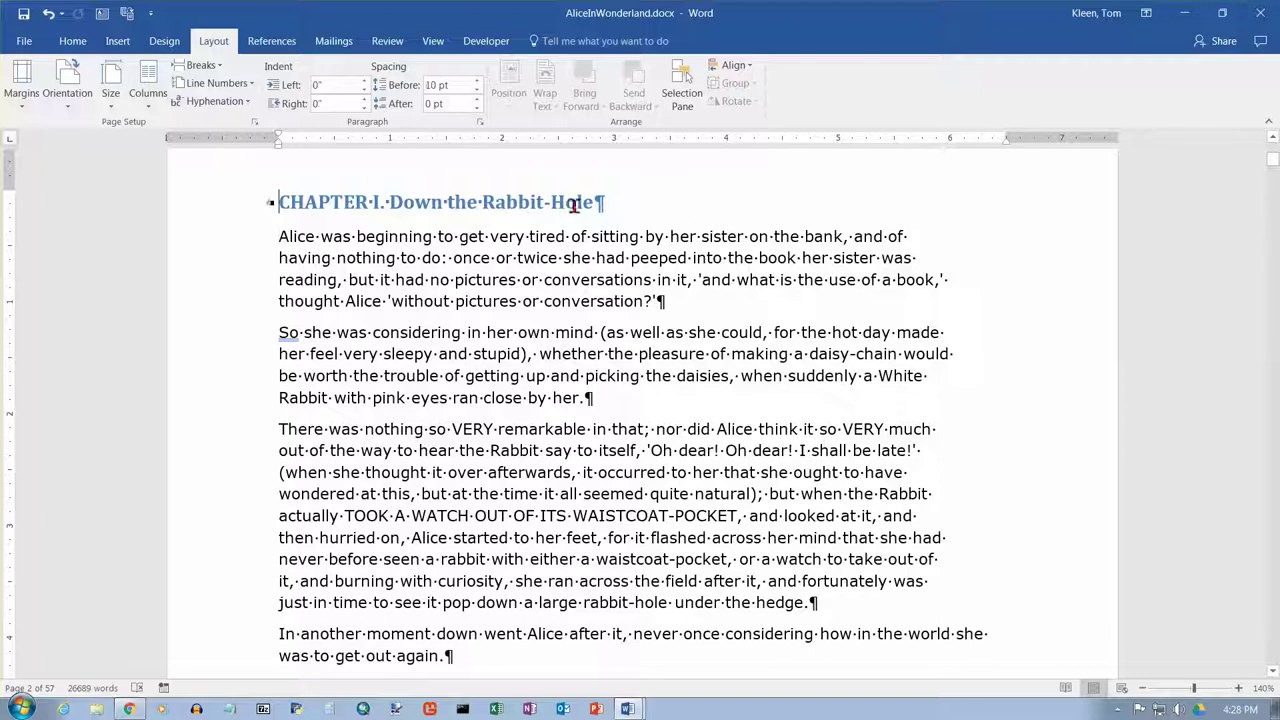
Step: Select everything from before "There was nothing" in the third paragraph back to the beginning of the document
left_click(281, 428)
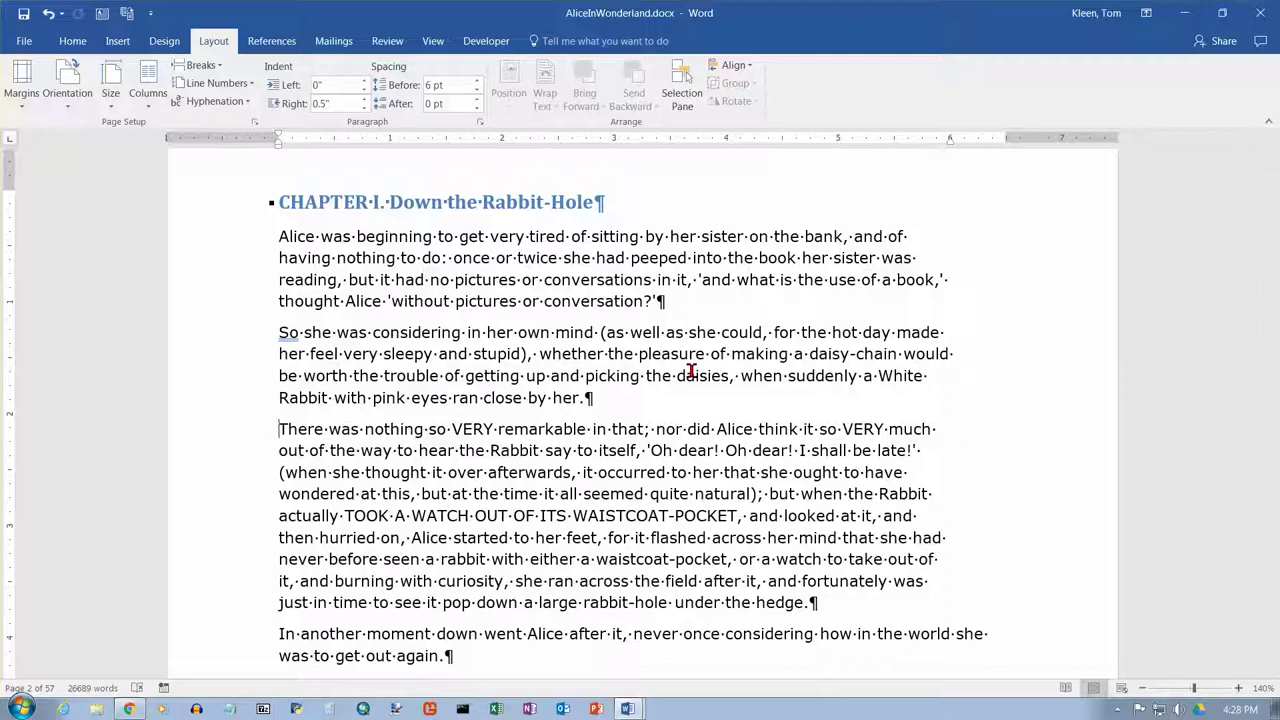
key("ctrl+shift+Home")
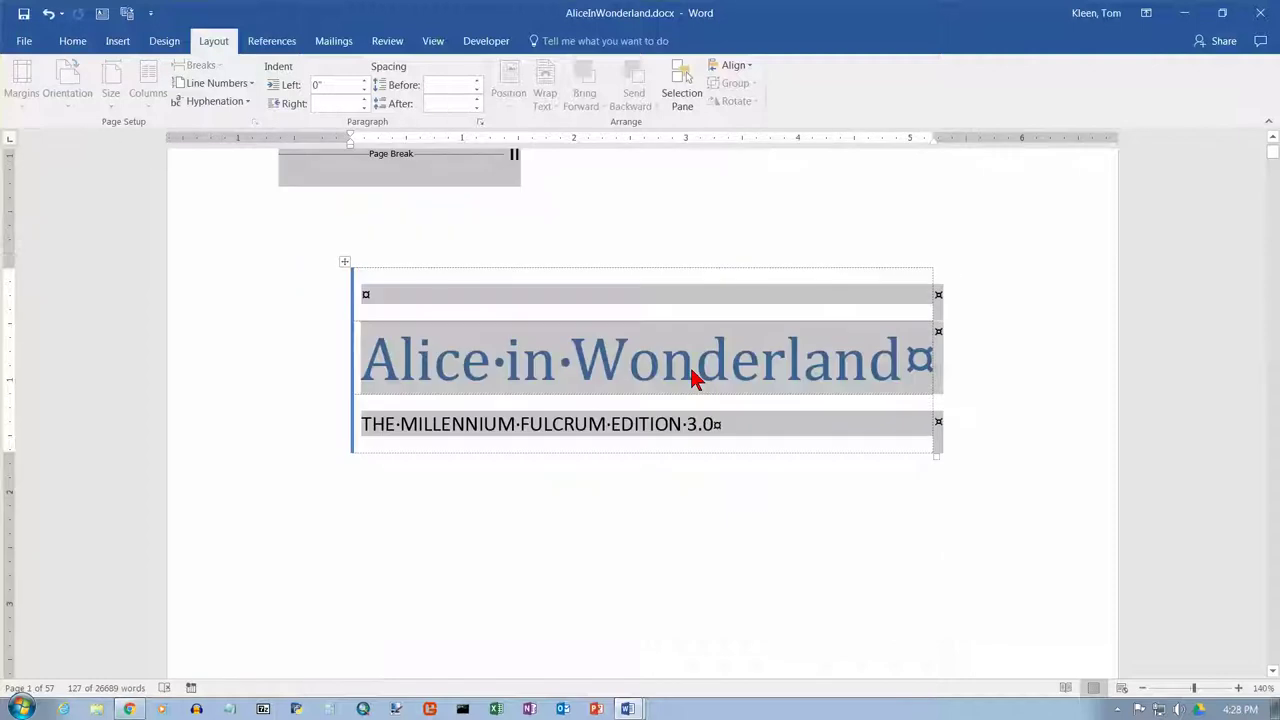
scroll(1224, 554, "down", 10)
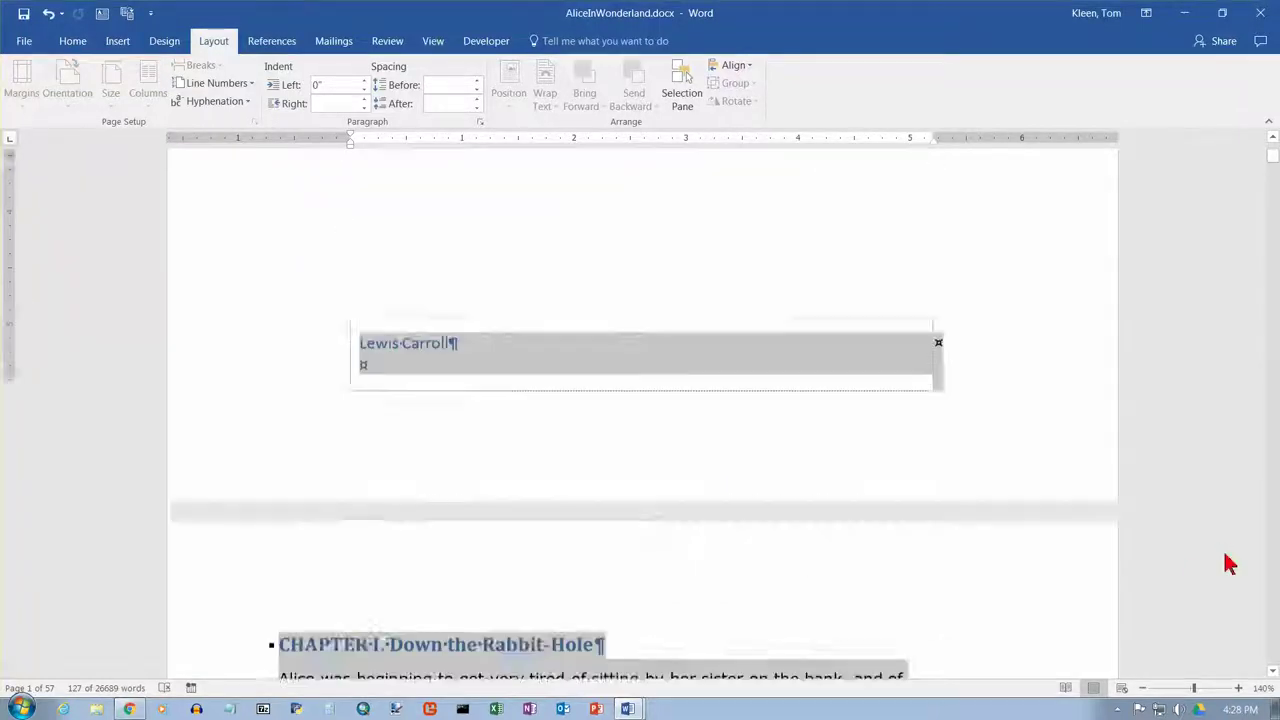
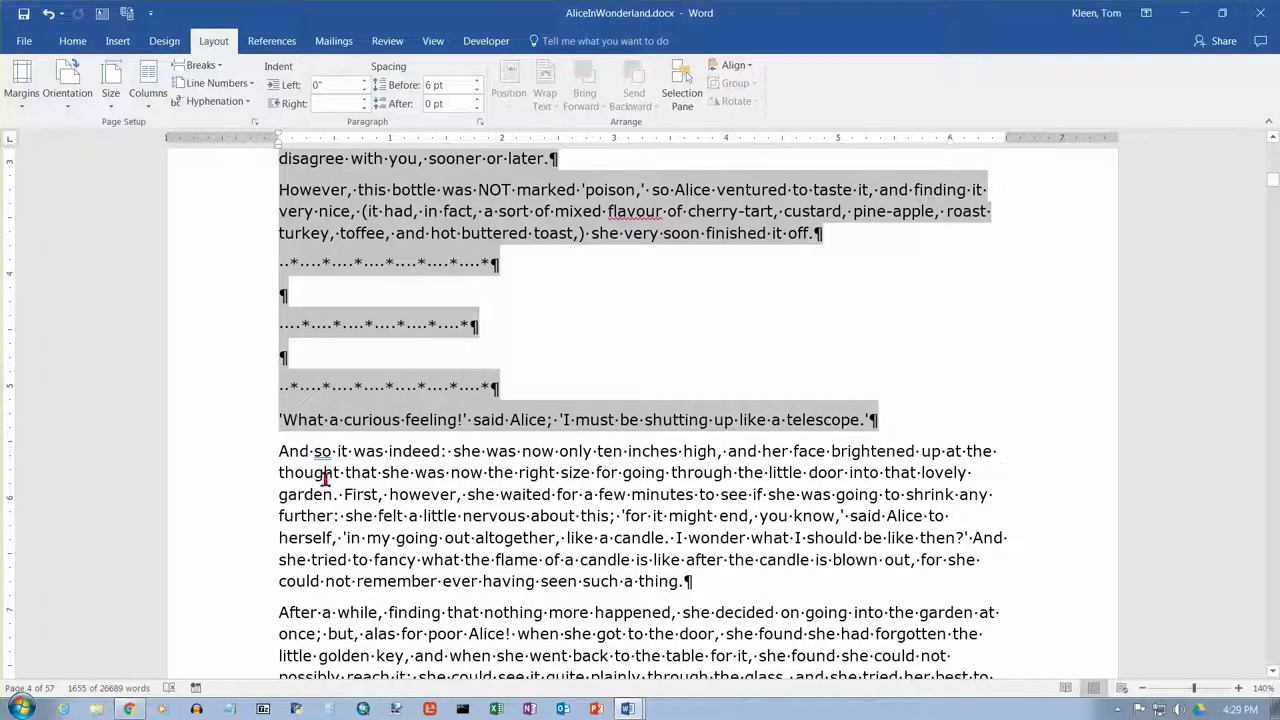
Step: Select the text upward from before "And so it was indeed" on page 4 through the last line of Chapter I's first paragraph
left_click(279, 452)
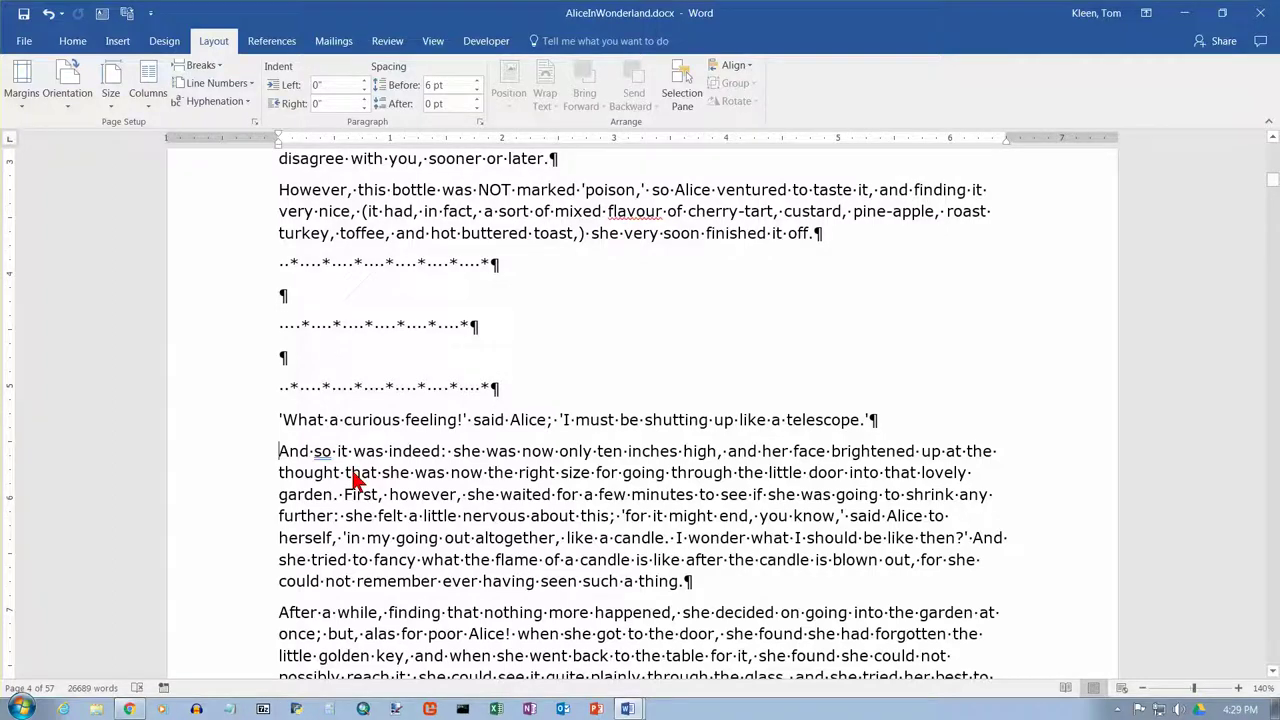
key("shift+Up")
key("shift+Up")
key("shift+Up")
key("shift+Up")
key("shift+Up")
key("shift+Up")
key("shift+Up")
key("shift+Up")
key("shift+Up")
key("shift+Up")
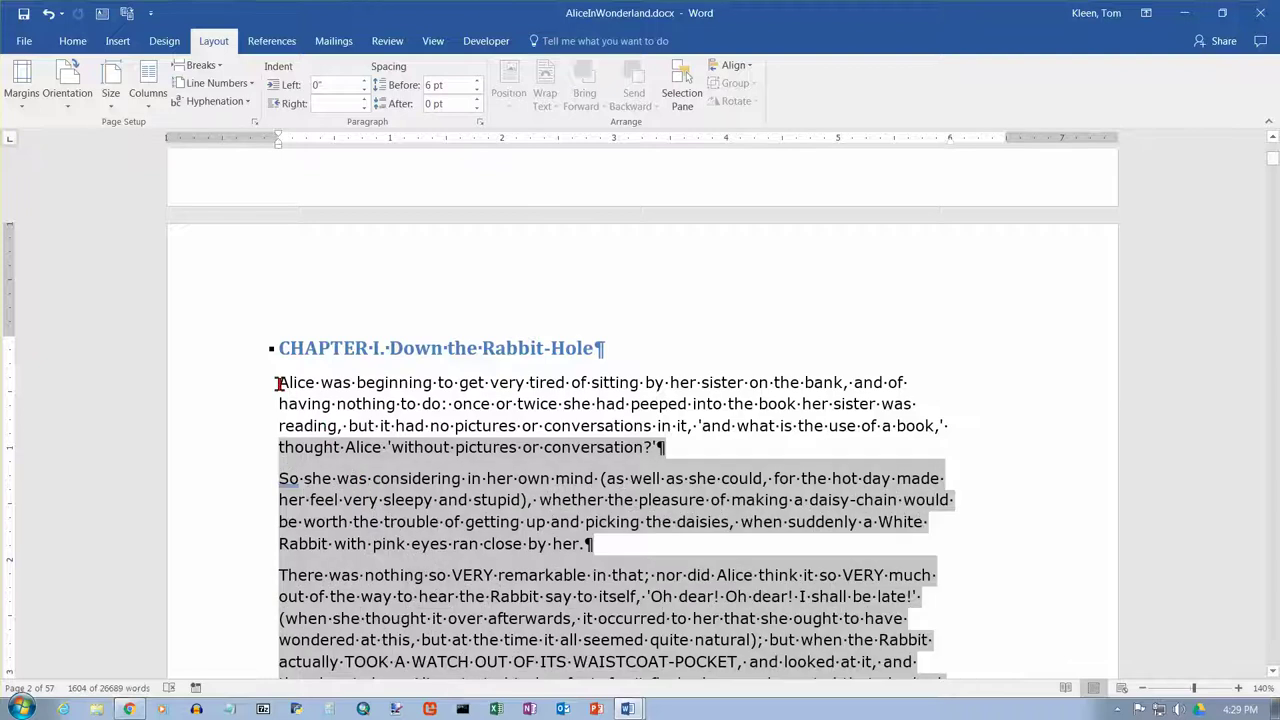
Step: Clear the selection at the start of the Chapter I heading and move the insertion point down three screens
left_click(280, 350)
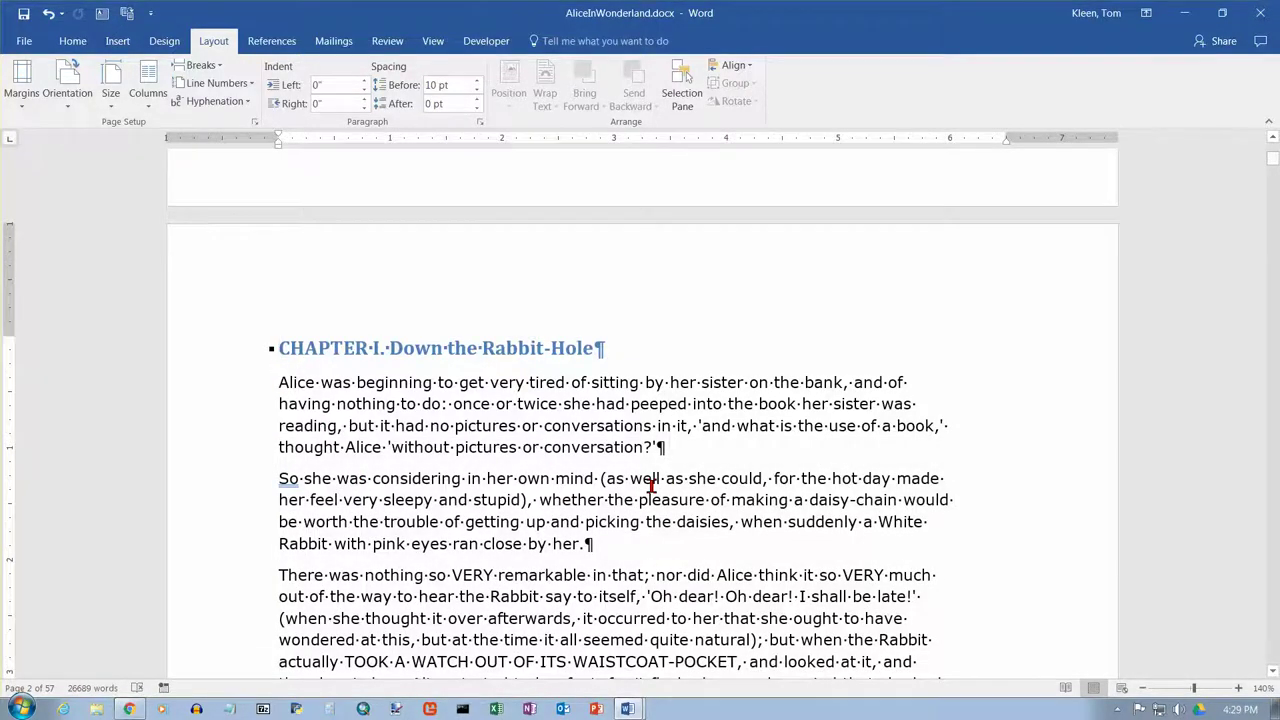
key("Page_Down")
key("Page_Down")
key("Page_Down")
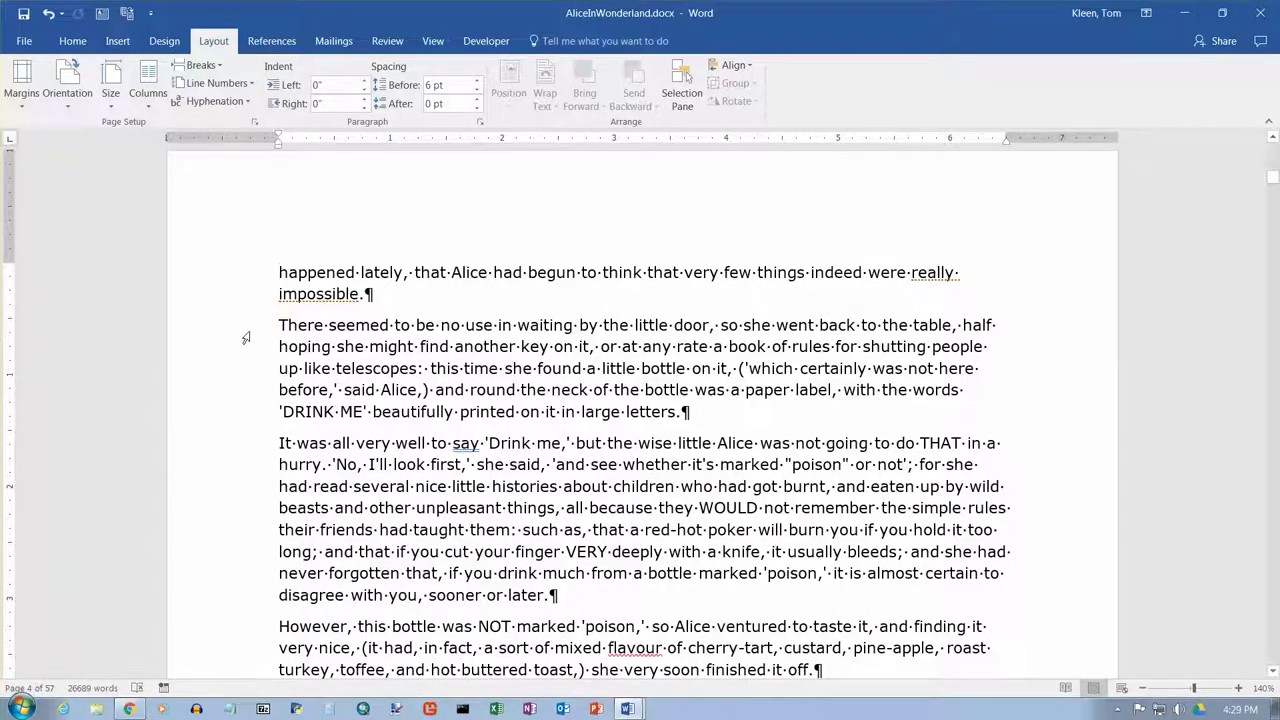
Step: Move the insertion point forward page by page for three pages, and back page by page to the Chapter I heading
key("ctrl+Page_Down")
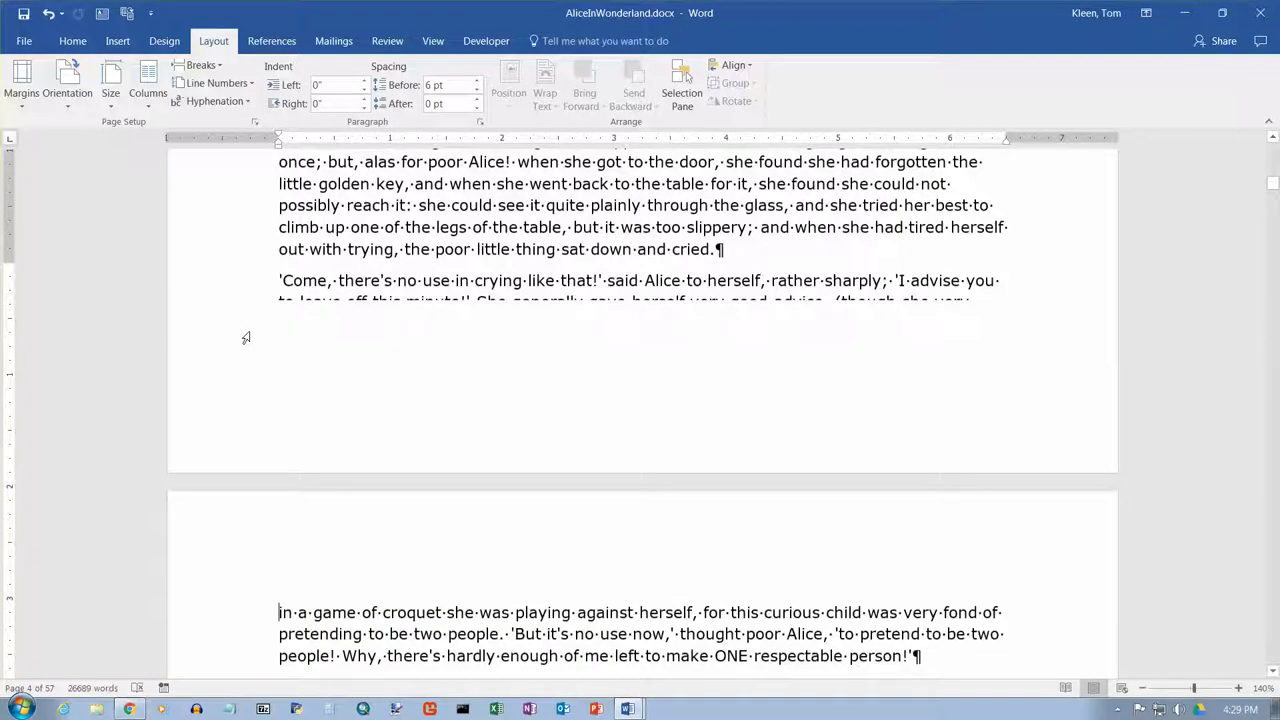
key("ctrl+Page_Down")
key("ctrl+Page_Down")
key("ctrl+Page_Up")
key("ctrl+Page_Up")
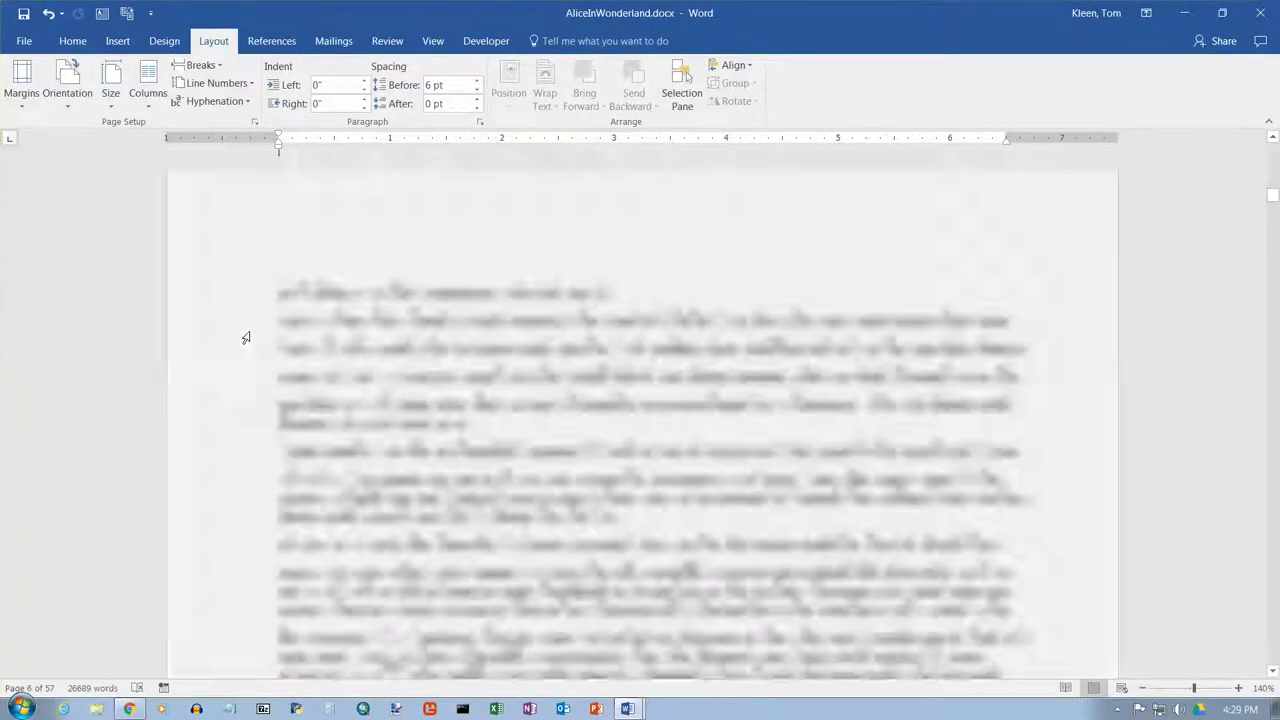
key("ctrl+Page_Up")
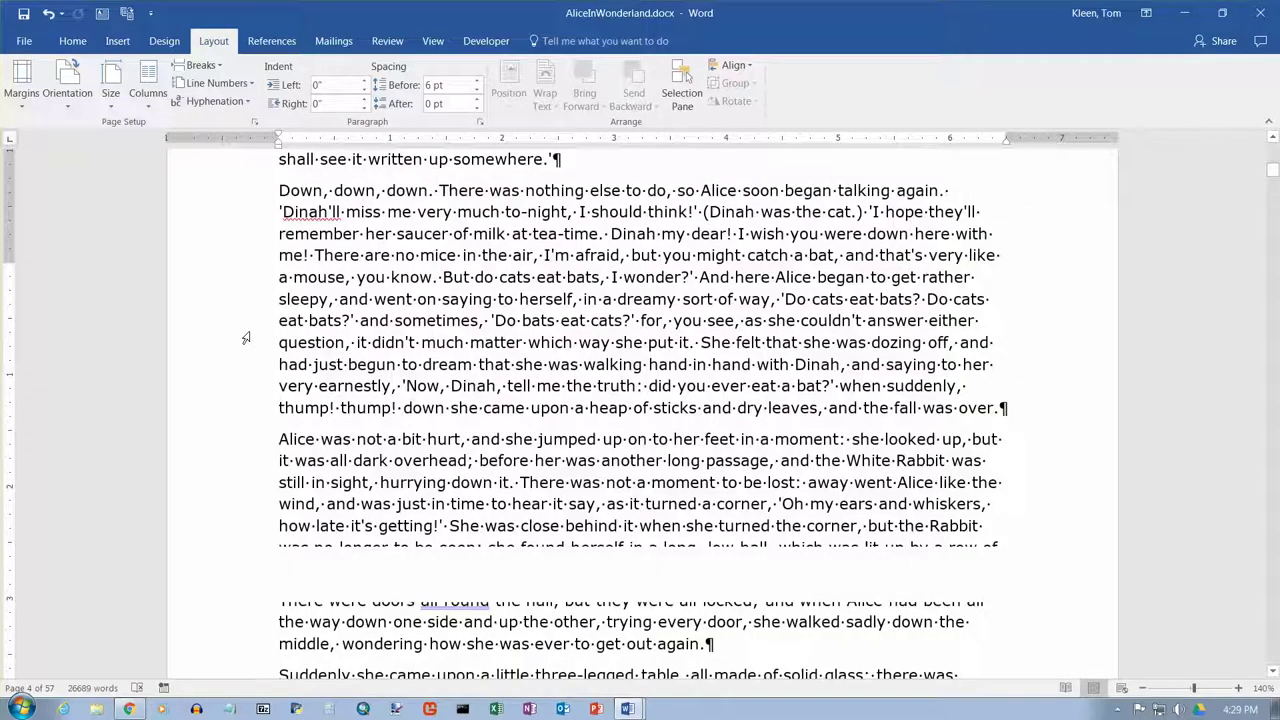
key("ctrl+Page_Up")
key("ctrl+Page_Up")
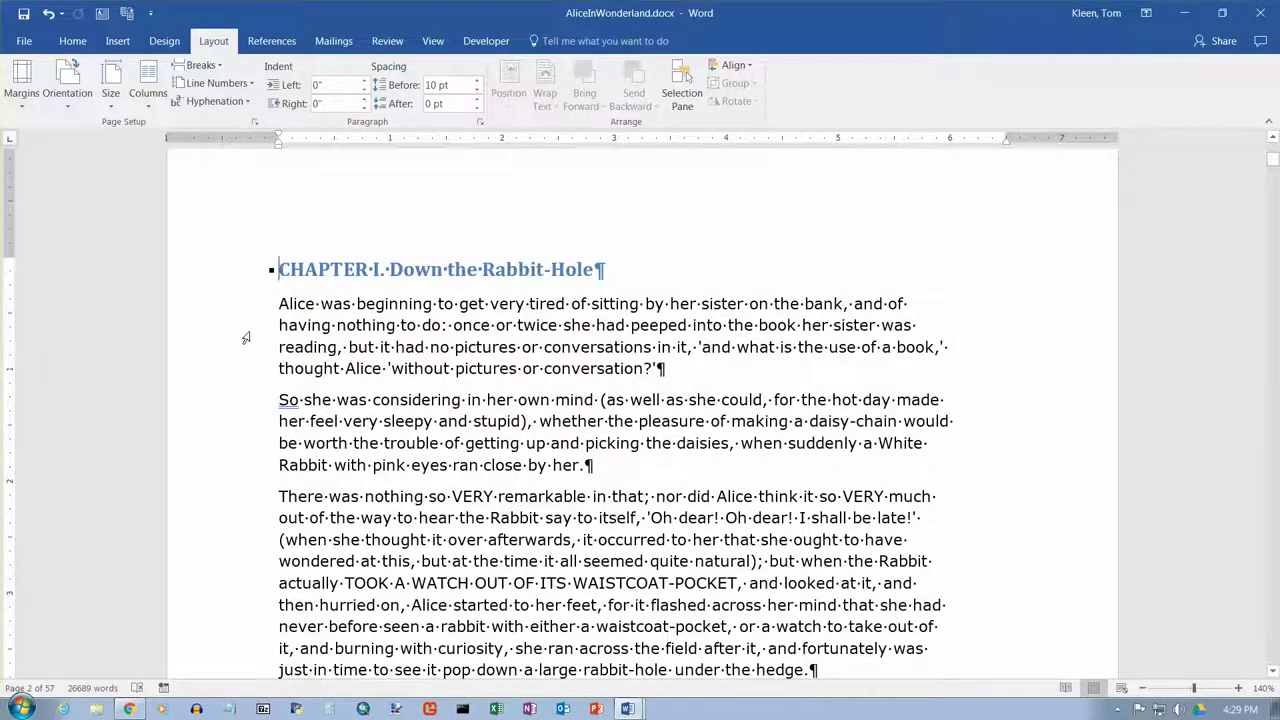